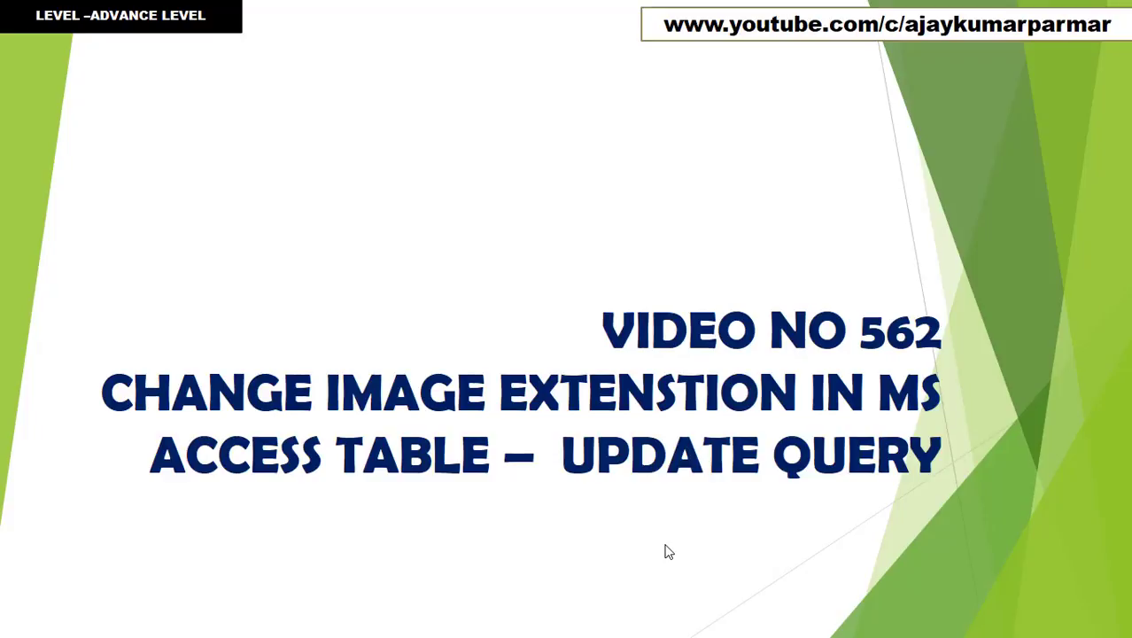
# Leave the PowerPoint title slide about changing image extensions in an Access table.
pyautogui.hotkey('alt', 'Tab')
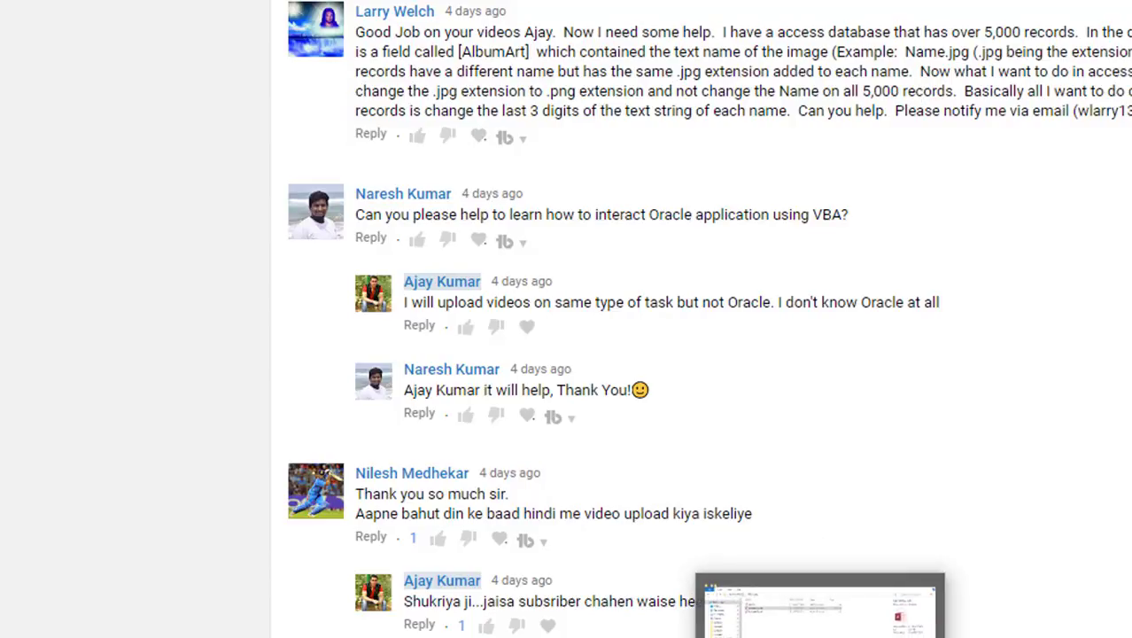
# Switch to Access and open the EMPDATABASE table listing the .png image names.
pyautogui.moveTo(205, 637)
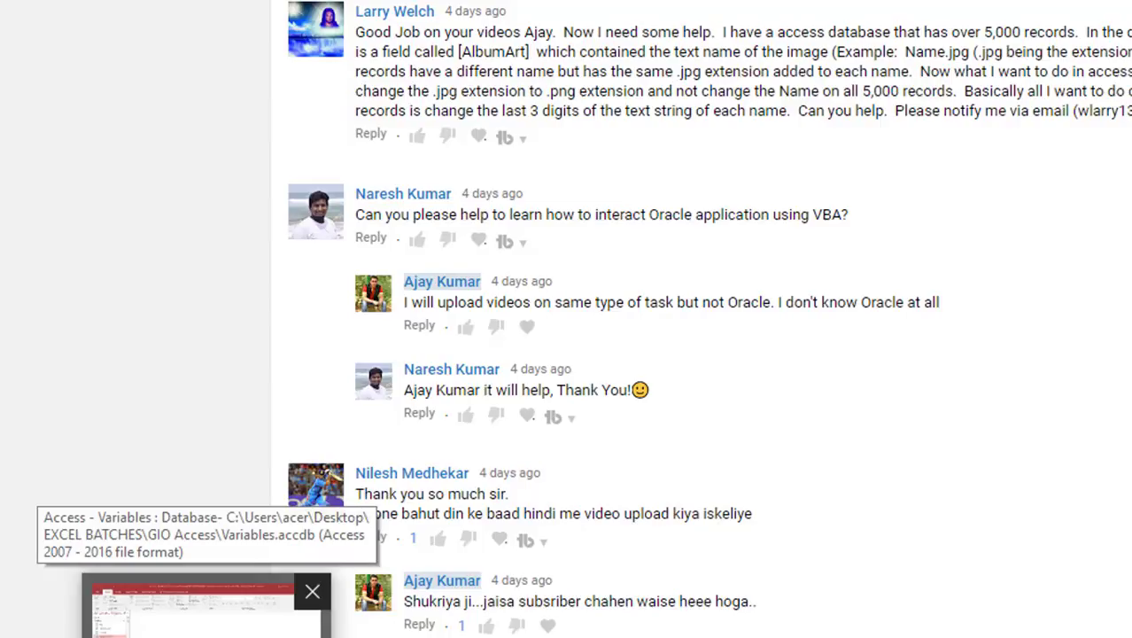
pyautogui.click(205, 611)
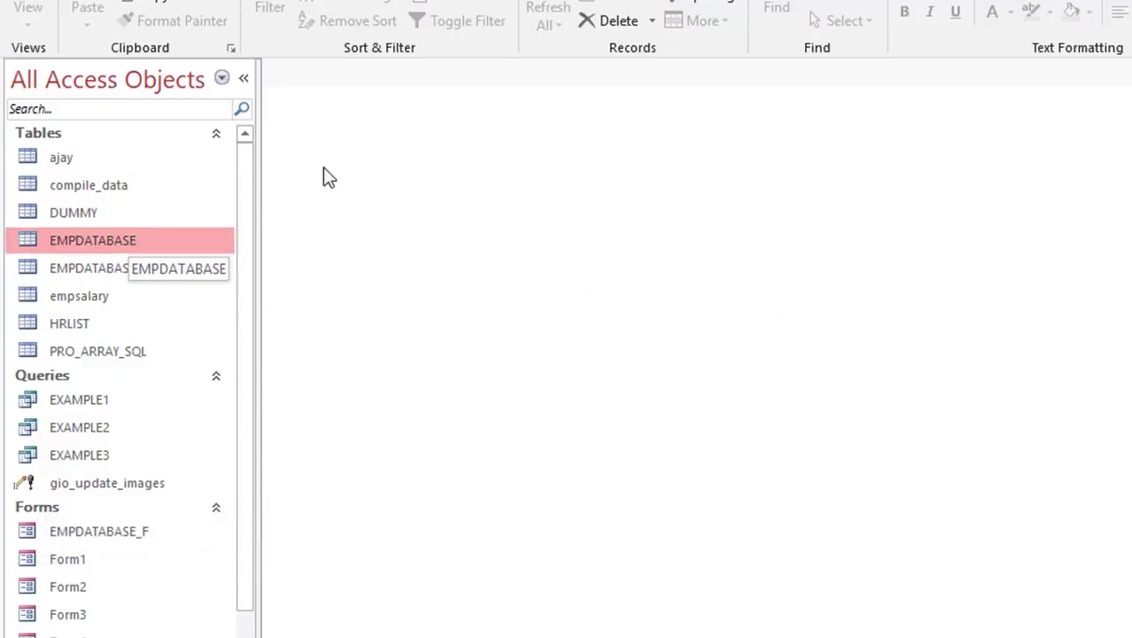
pyautogui.doubleClick(127, 247)
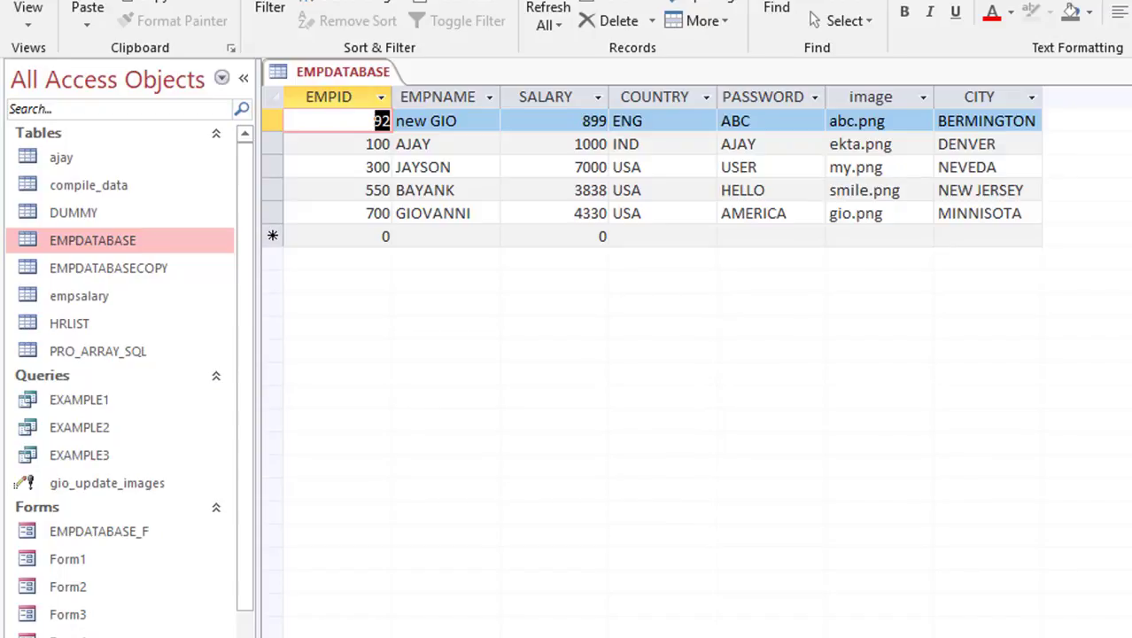
pyautogui.click(177, 1)
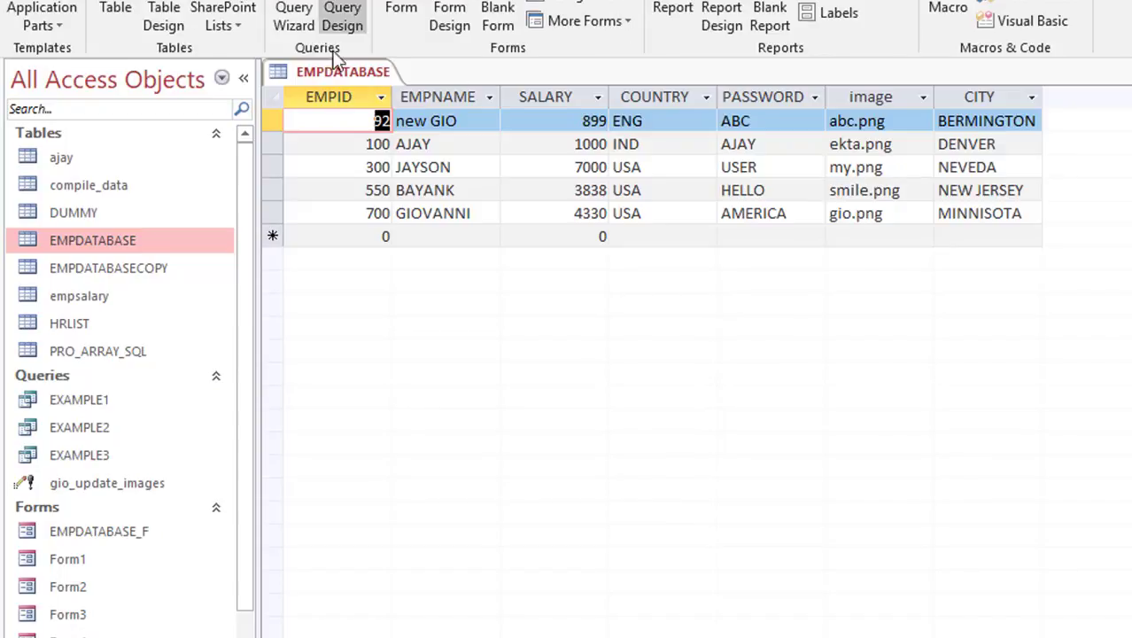
# Create a new query in Design View with the EMPDATABASE table added.
pyautogui.click(346, 20)
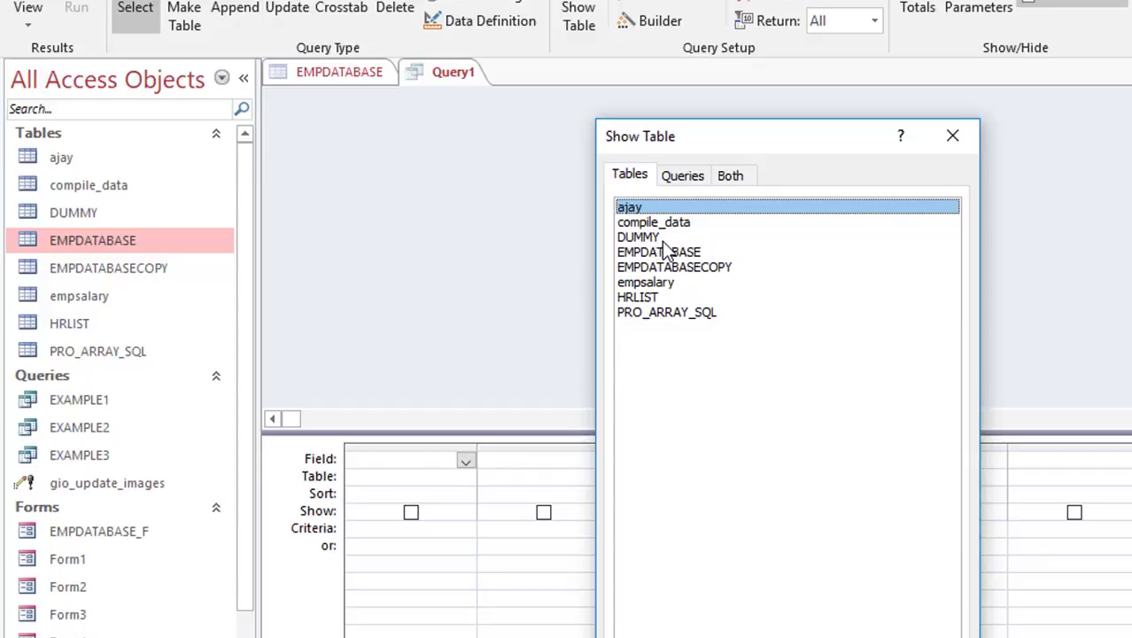
pyautogui.click(664, 252)
pyautogui.press('Return')
pyautogui.press('Escape')
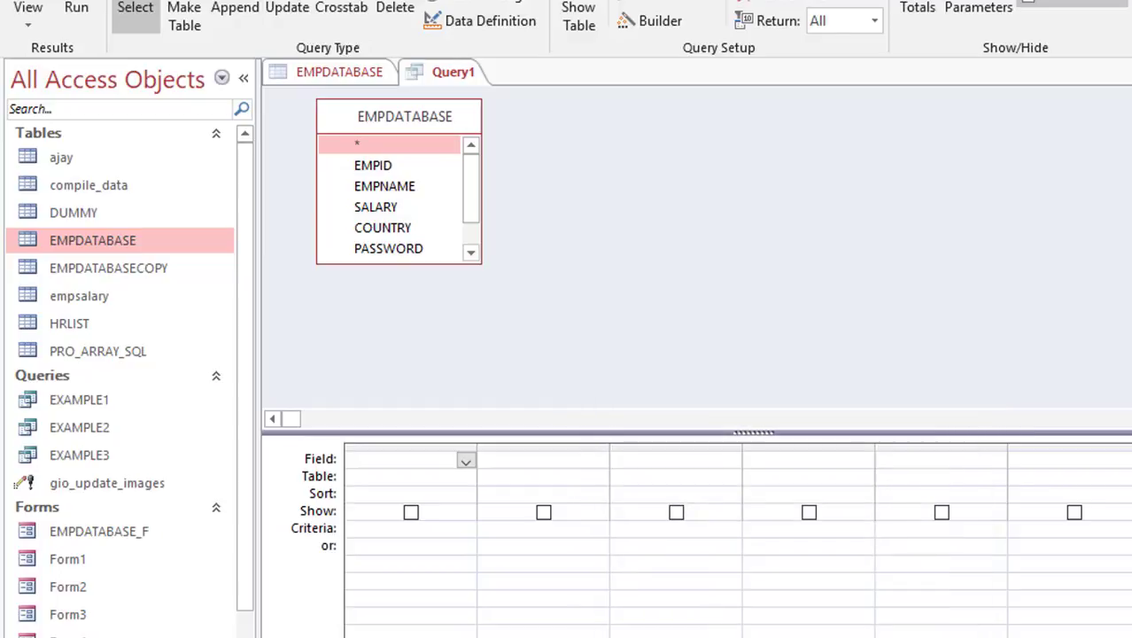
# Add the image field to the query grid and run it to preview the five .png names.
pyautogui.click(441, 258)
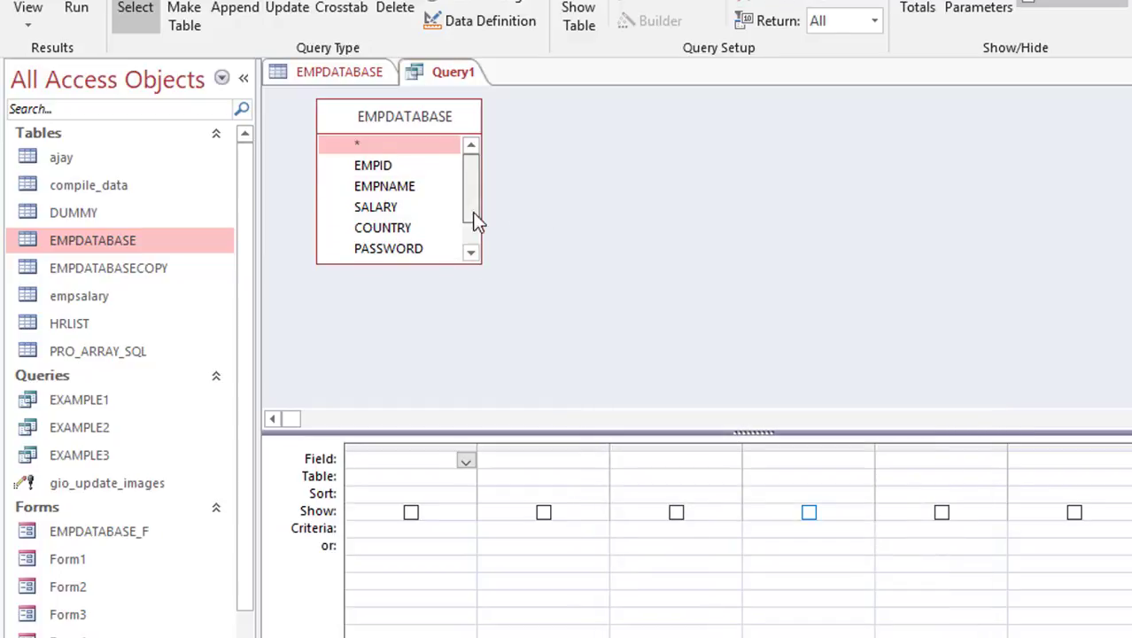
pyautogui.scroll(-1, 474, 196)
pyautogui.doubleClick(391, 233)
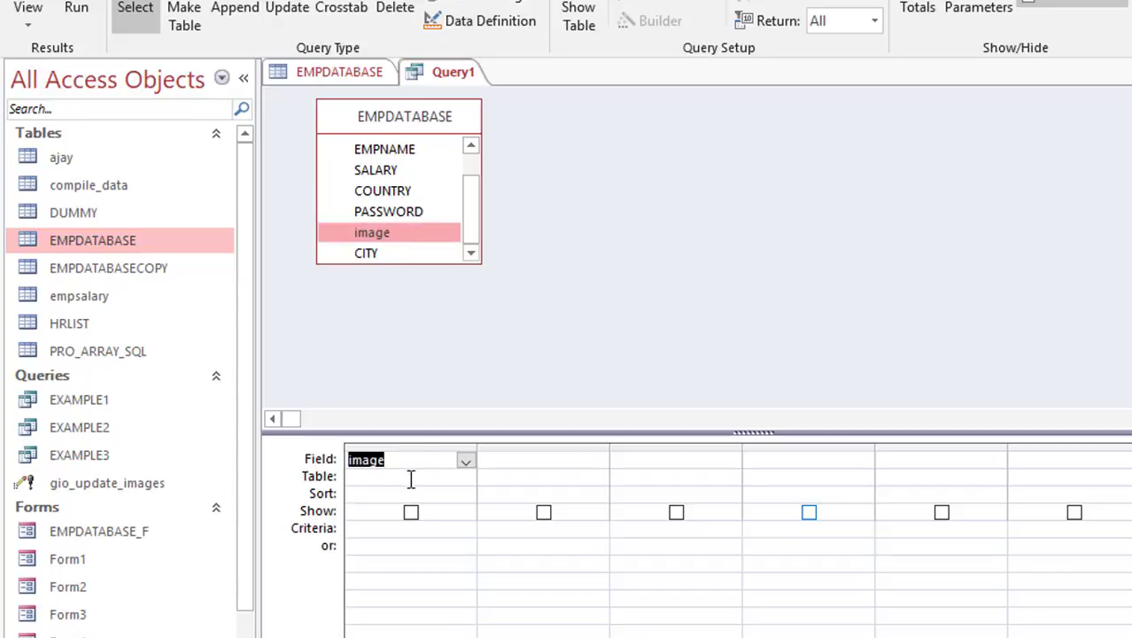
pyautogui.click(76, 8)
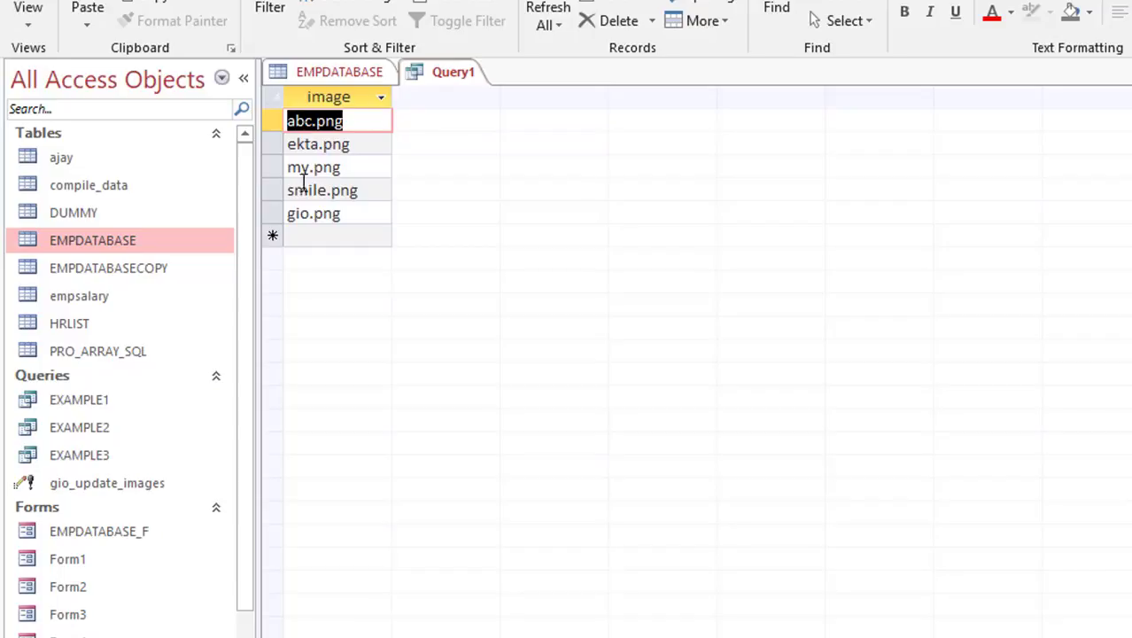
# Return to Design View and turn Query1 into an update query.
pyautogui.click(27, 26)
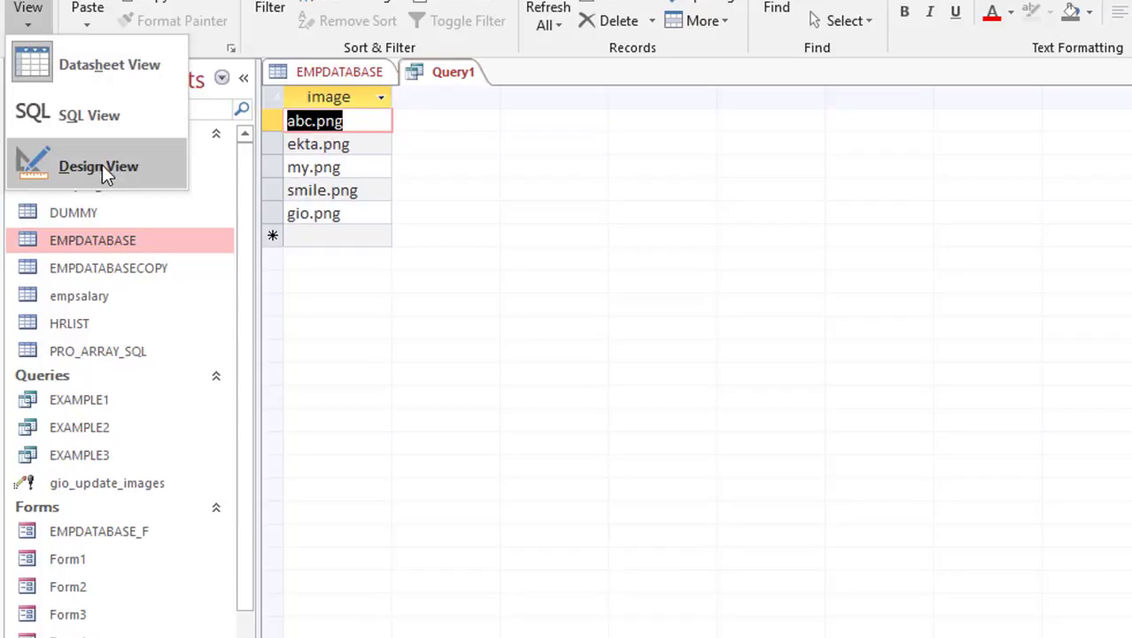
pyautogui.click(107, 171)
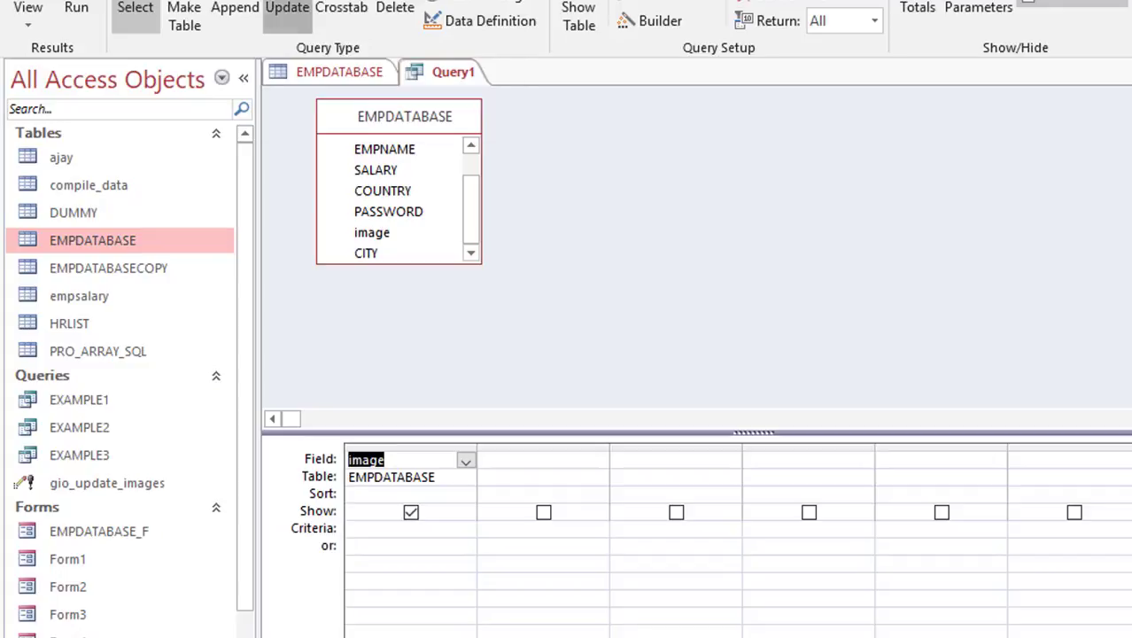
pyautogui.click(287, 13)
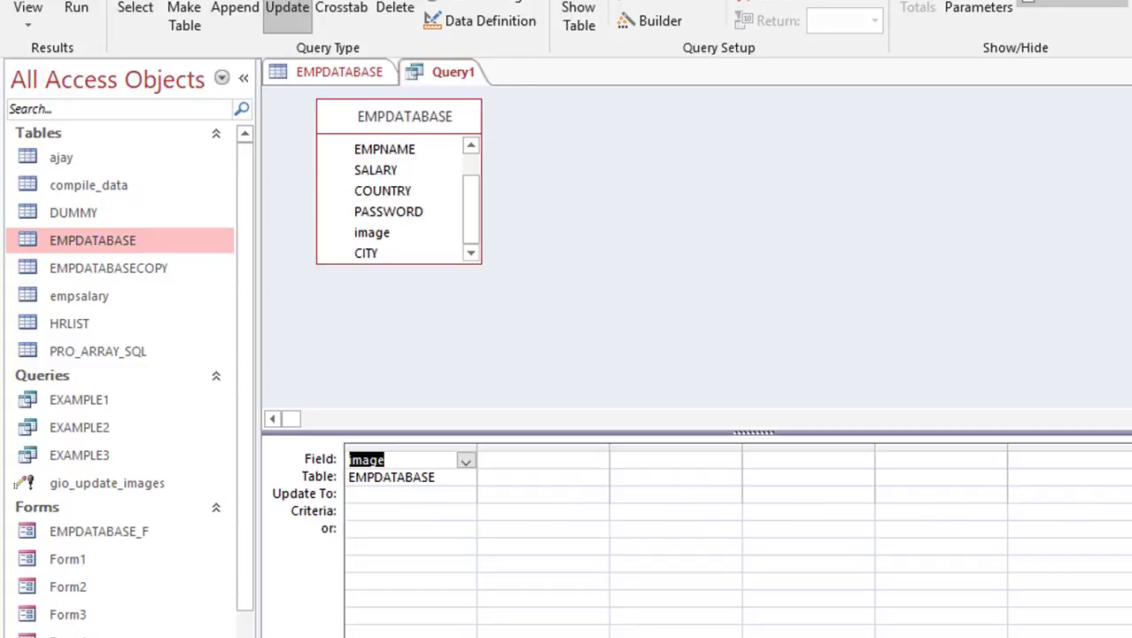
pyautogui.click(376, 498)
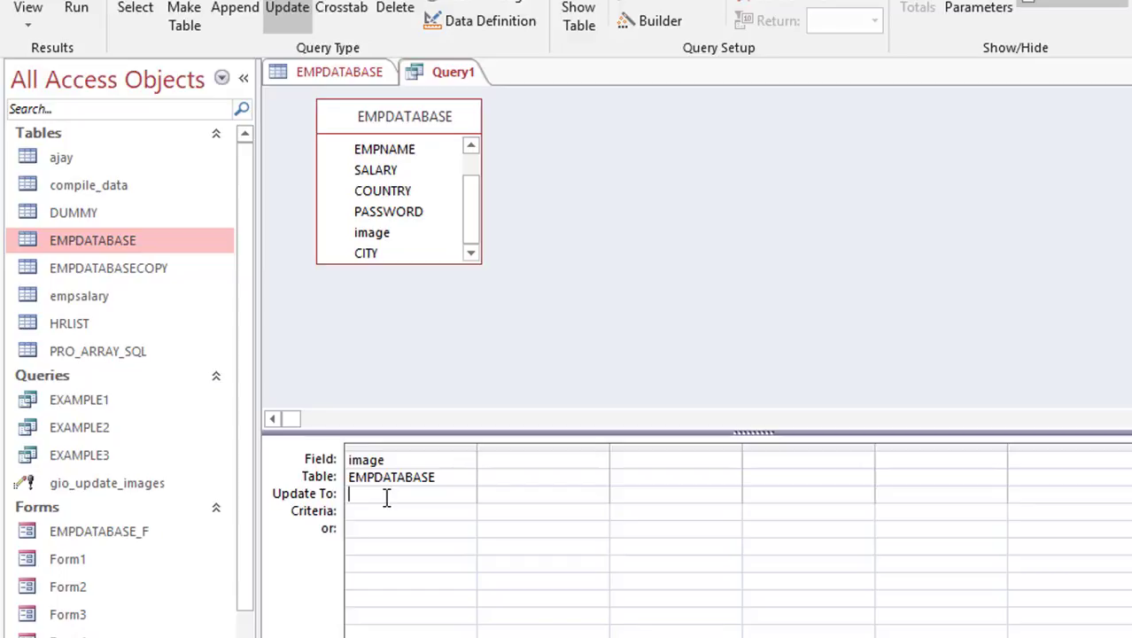
pyautogui.click(337, 72)
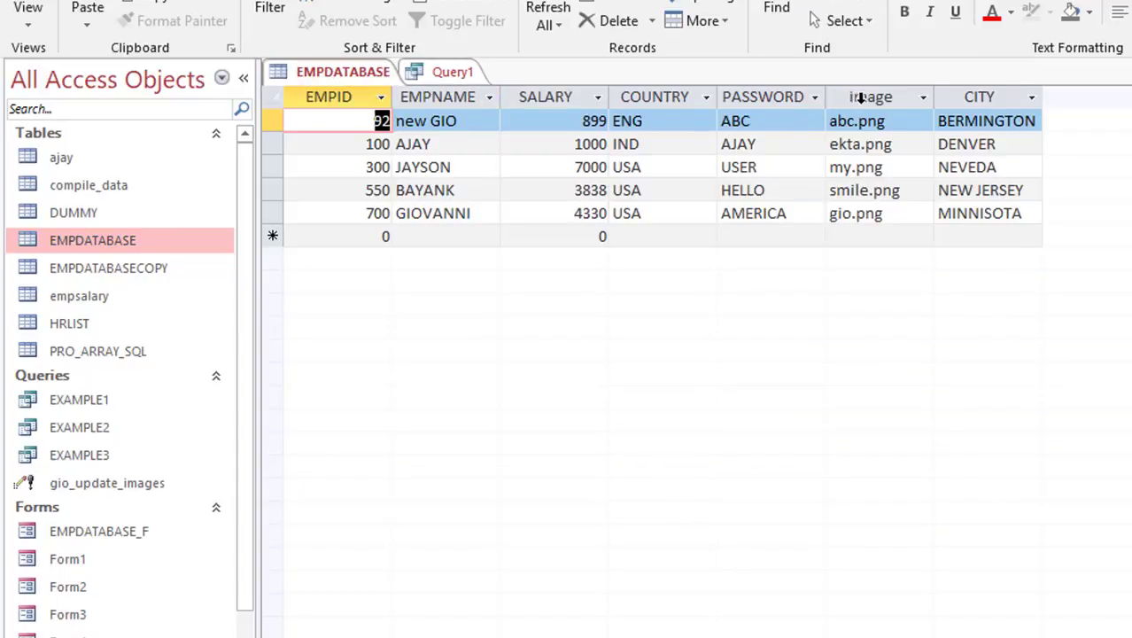
pyautogui.click(884, 96)
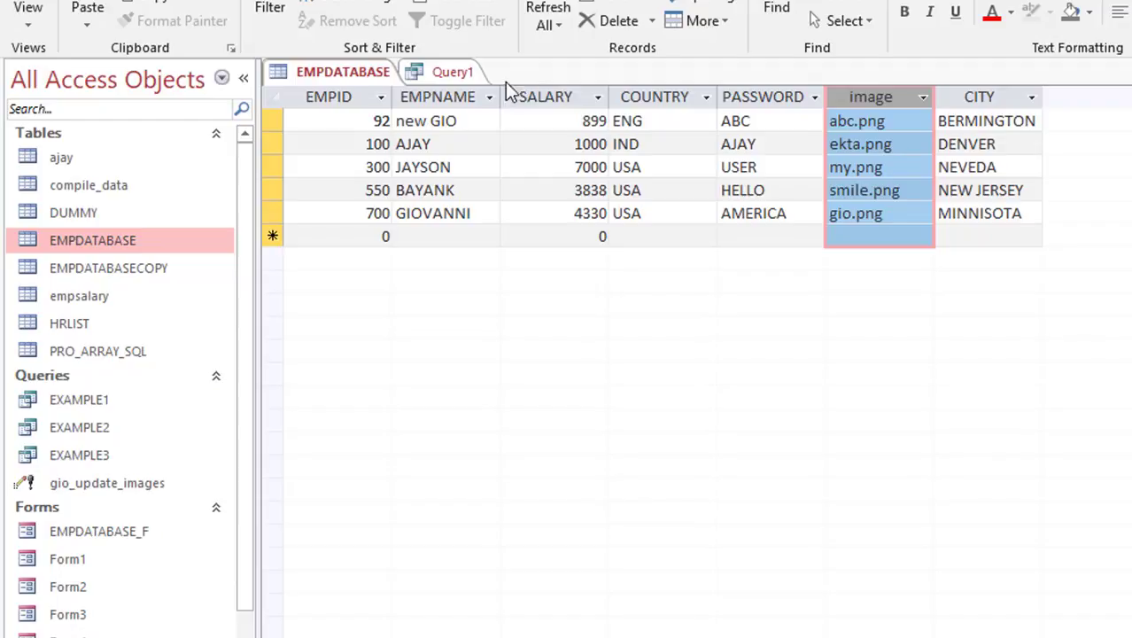
pyautogui.click(459, 80)
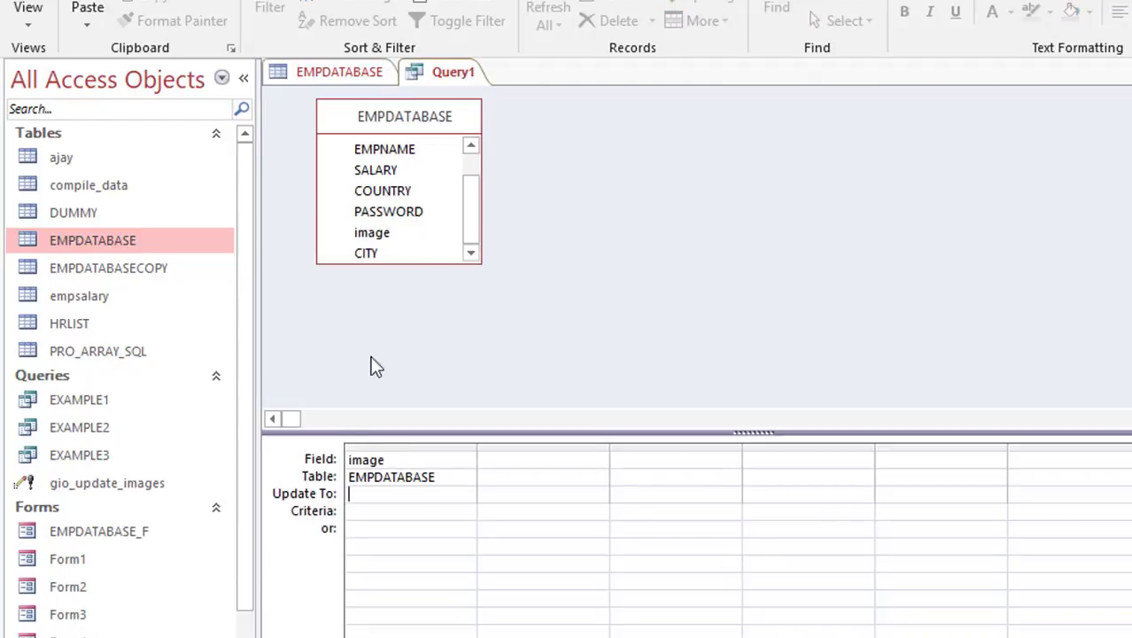
pyautogui.click(371, 493)
pyautogui.write('r')
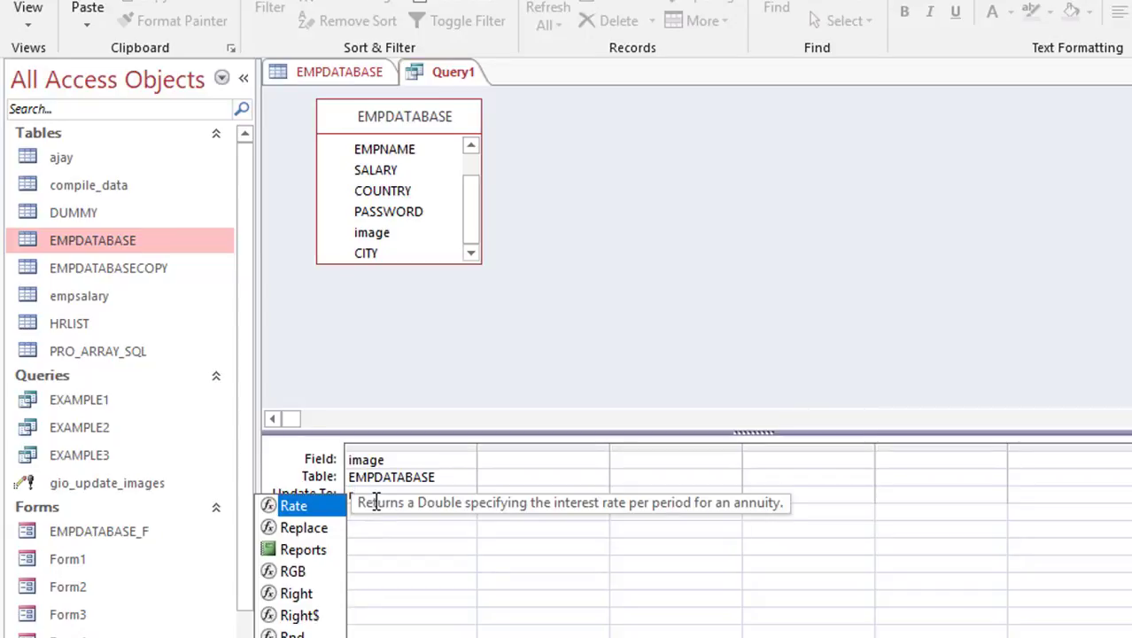
pyautogui.write('ight(')
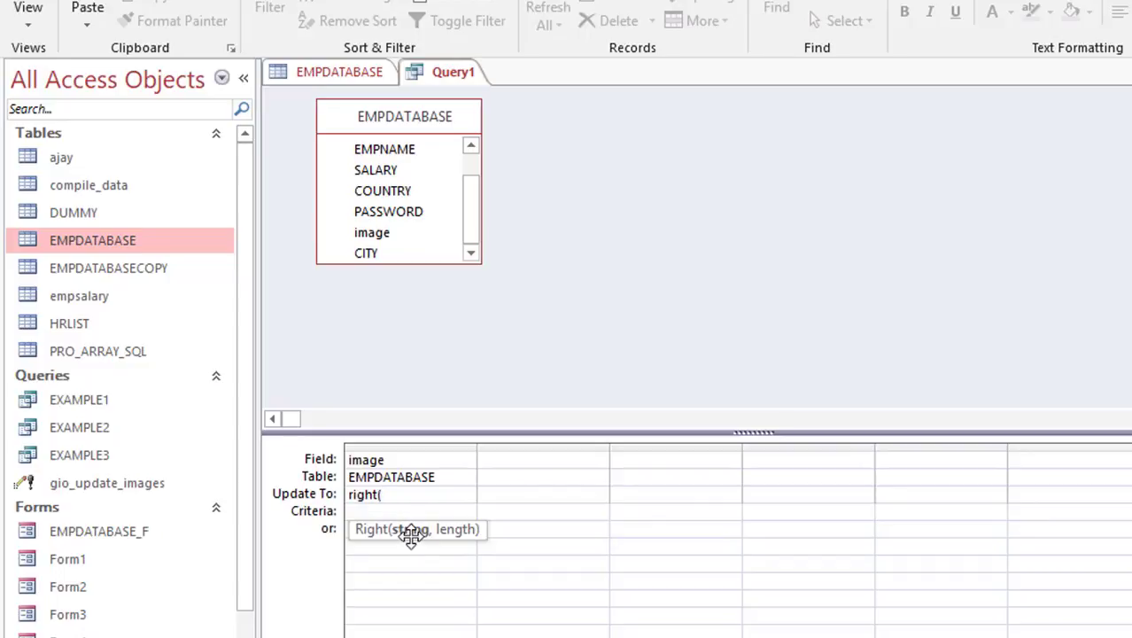
pyautogui.write('image,3)')
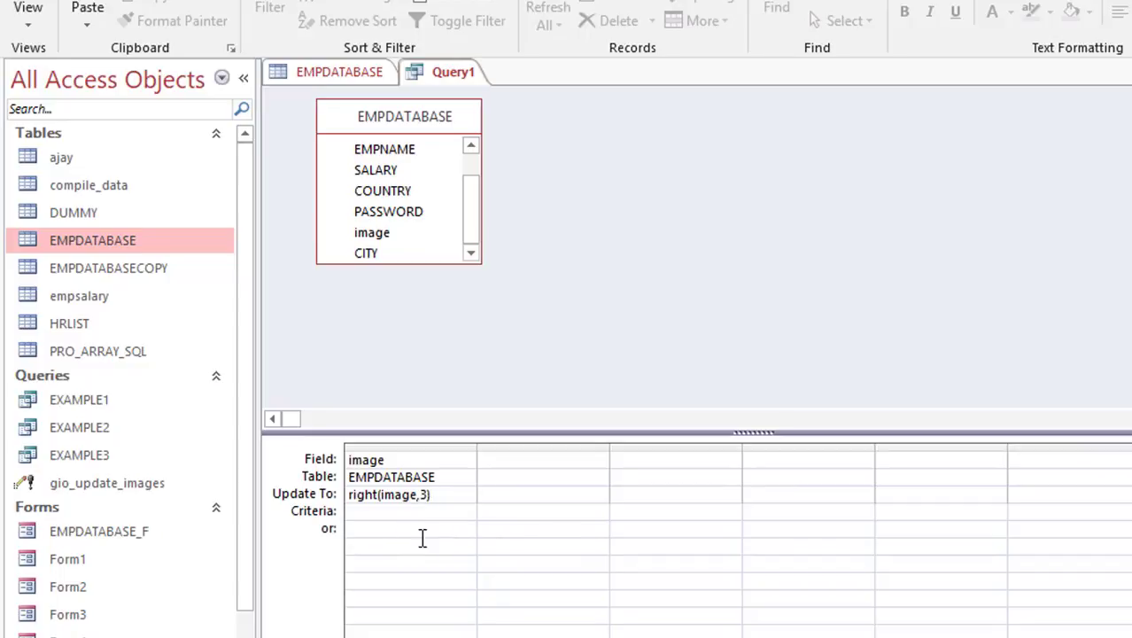
pyautogui.click(427, 532)
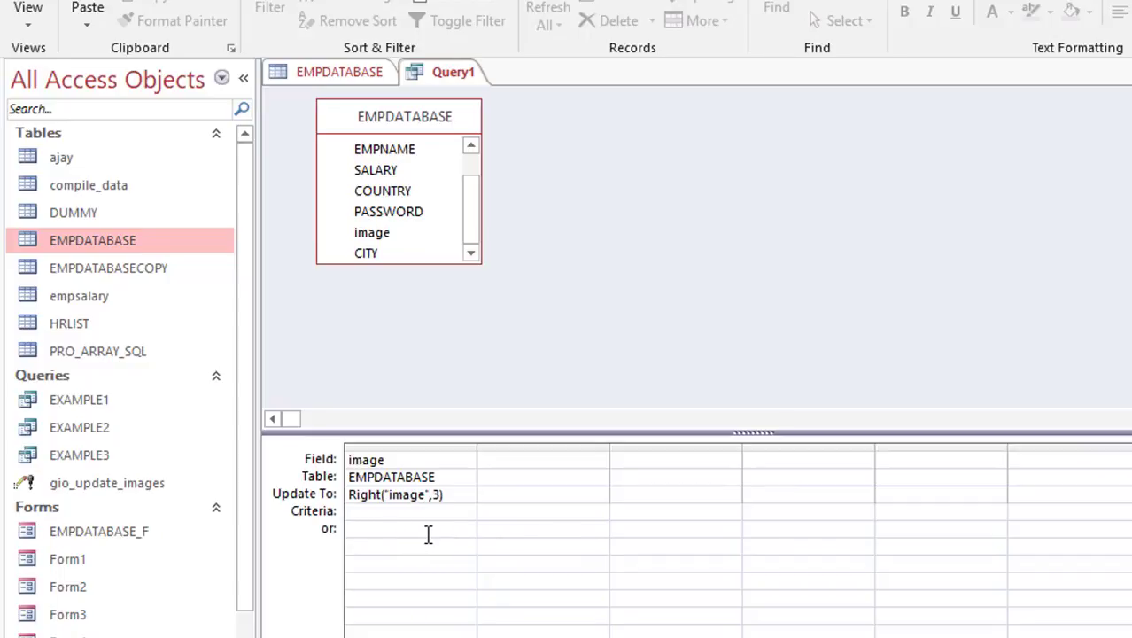
pyautogui.click(385, 511)
pyautogui.click(343, 71)
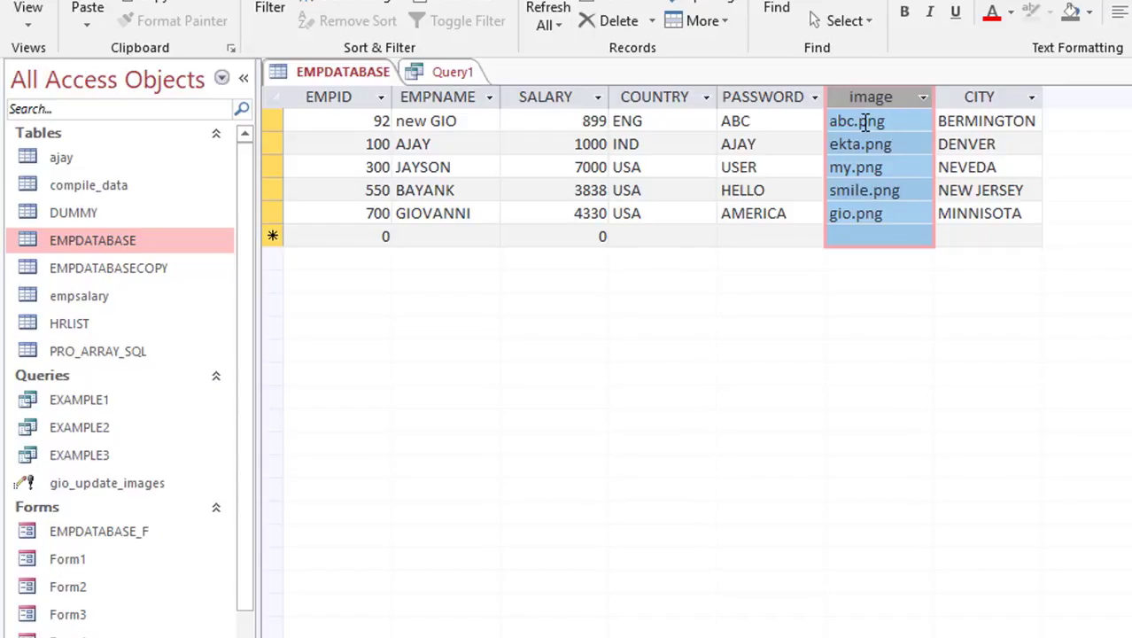
pyautogui.click(460, 74)
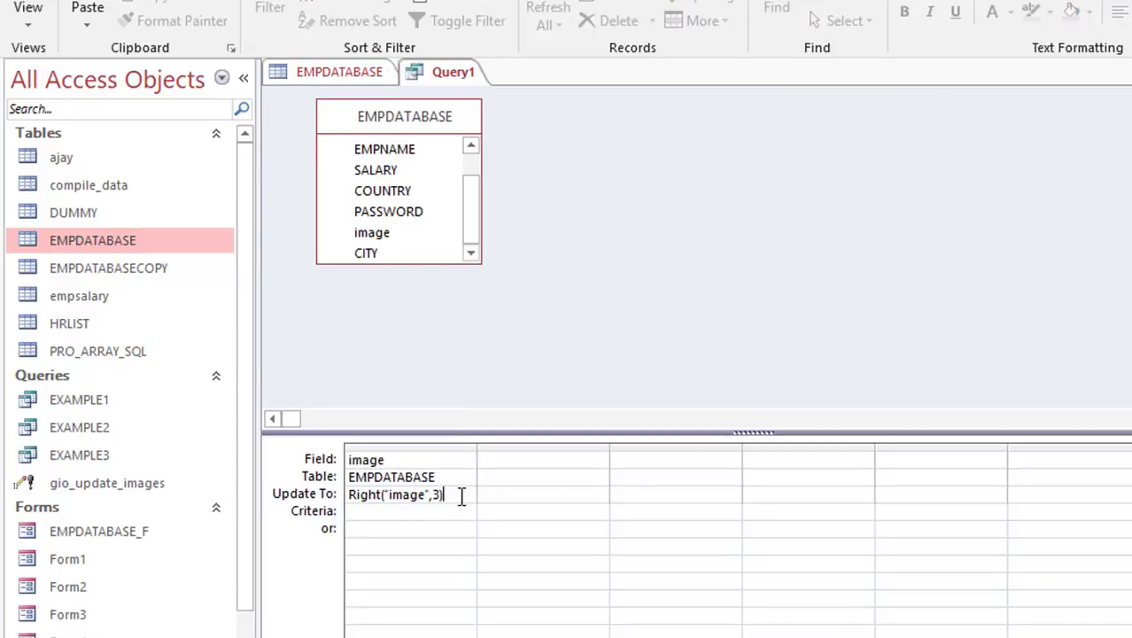
pyautogui.click(352, 498)
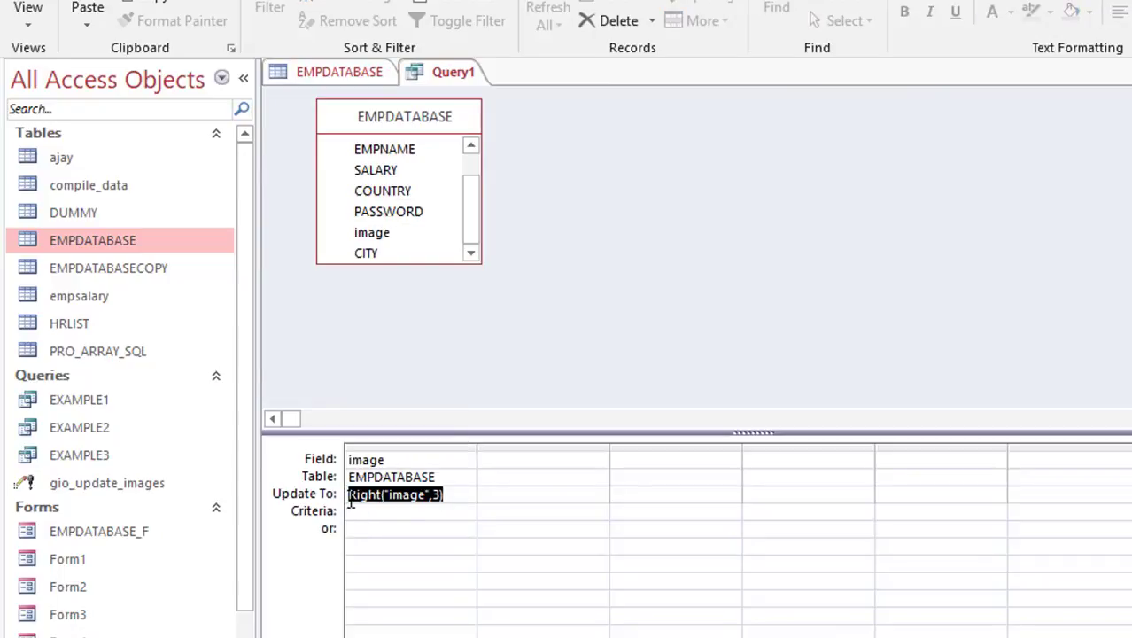
pyautogui.press('Delete')
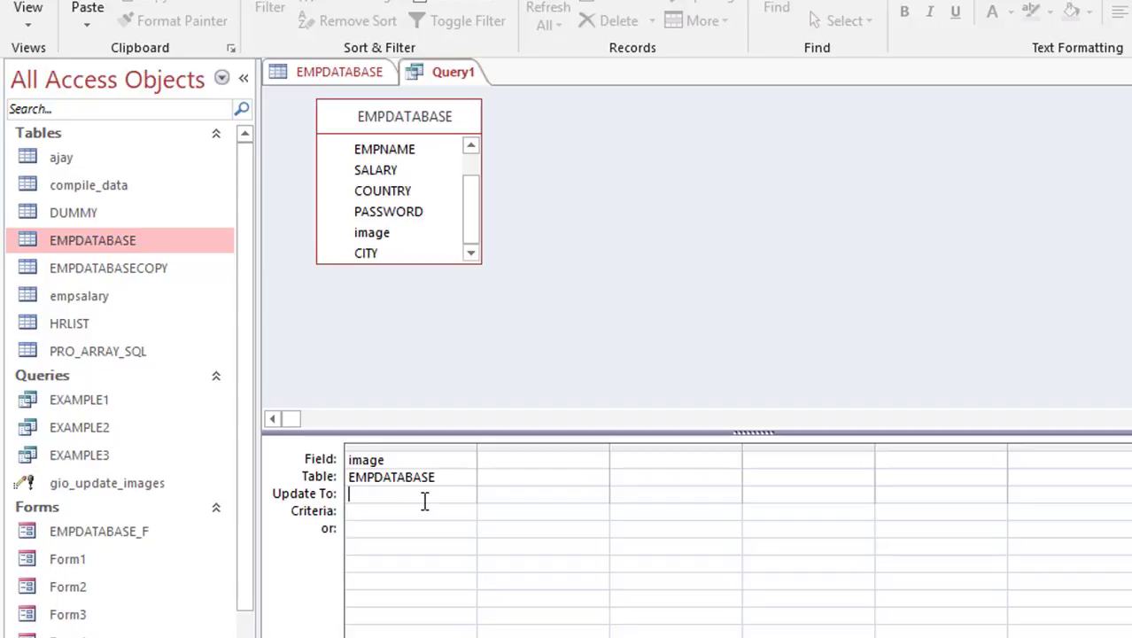
# Enter replace(image,".png",".jpeg") in the image field's Update To row.
pyautogui.write('replace(')
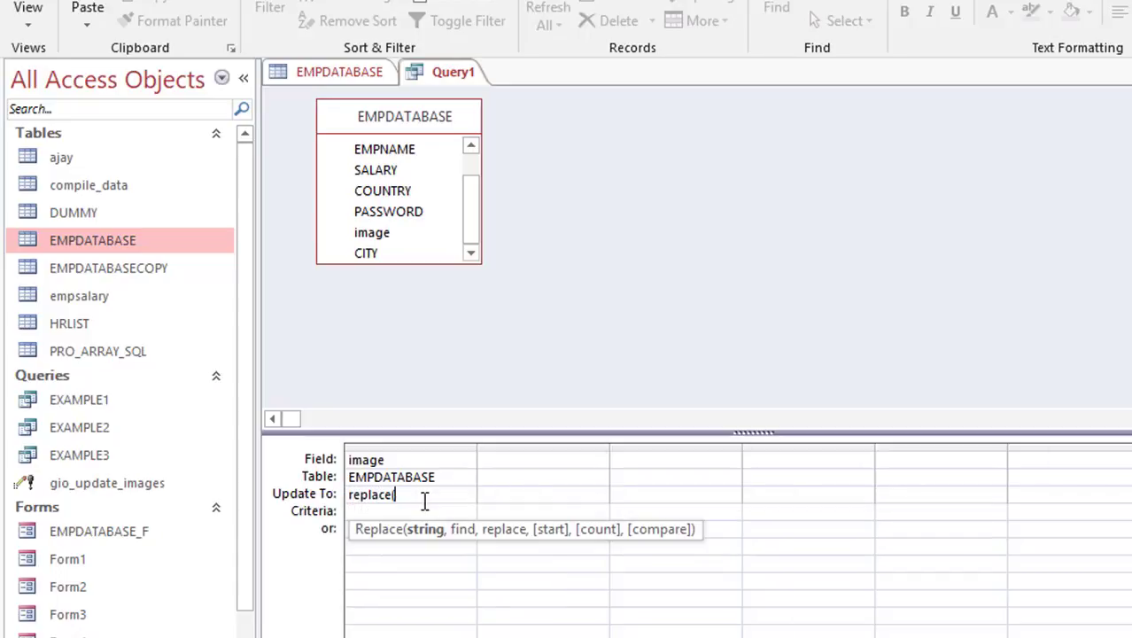
pyautogui.moveTo(476, 448); pyautogui.dragTo(652, 457)
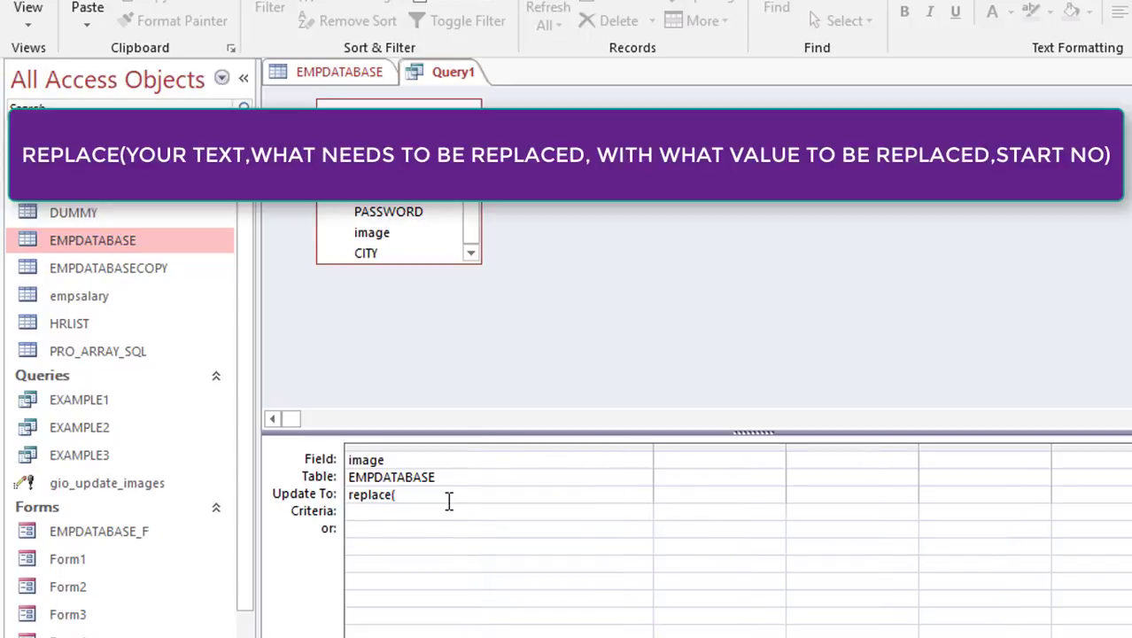
pyautogui.press('BackSpace')
pyautogui.write('(')
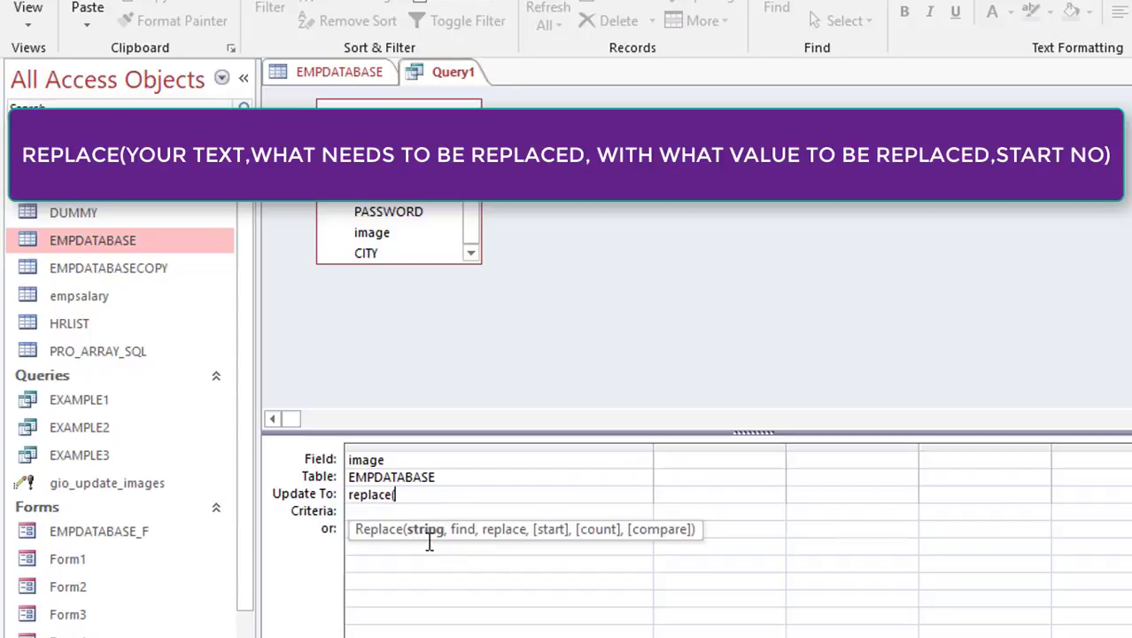
pyautogui.write('image')
pyautogui.write(',')
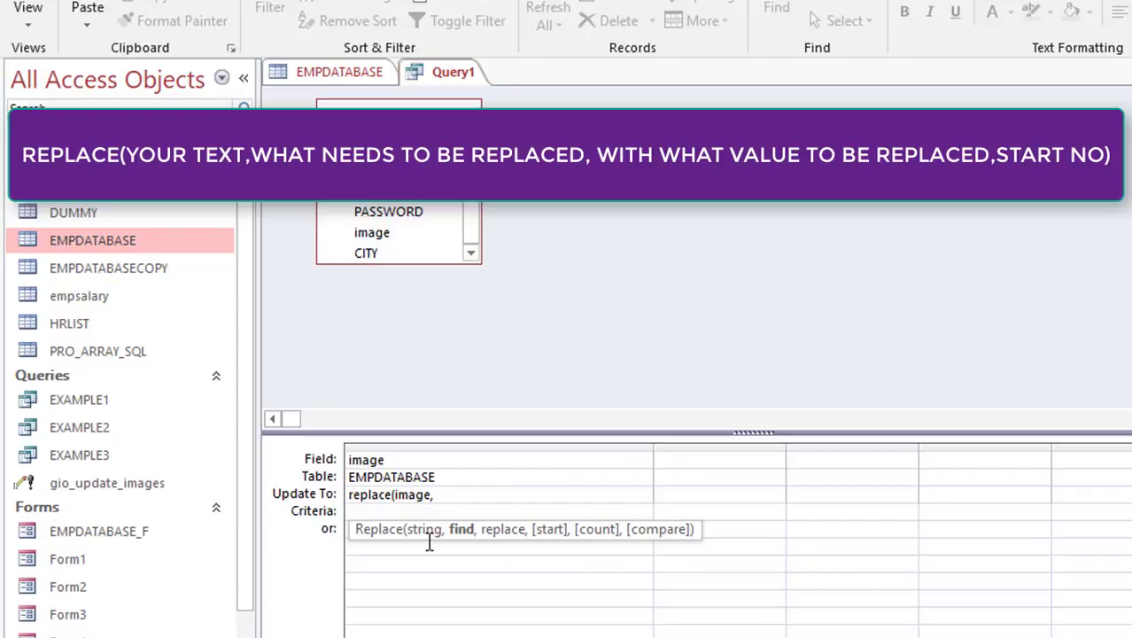
pyautogui.write('".')
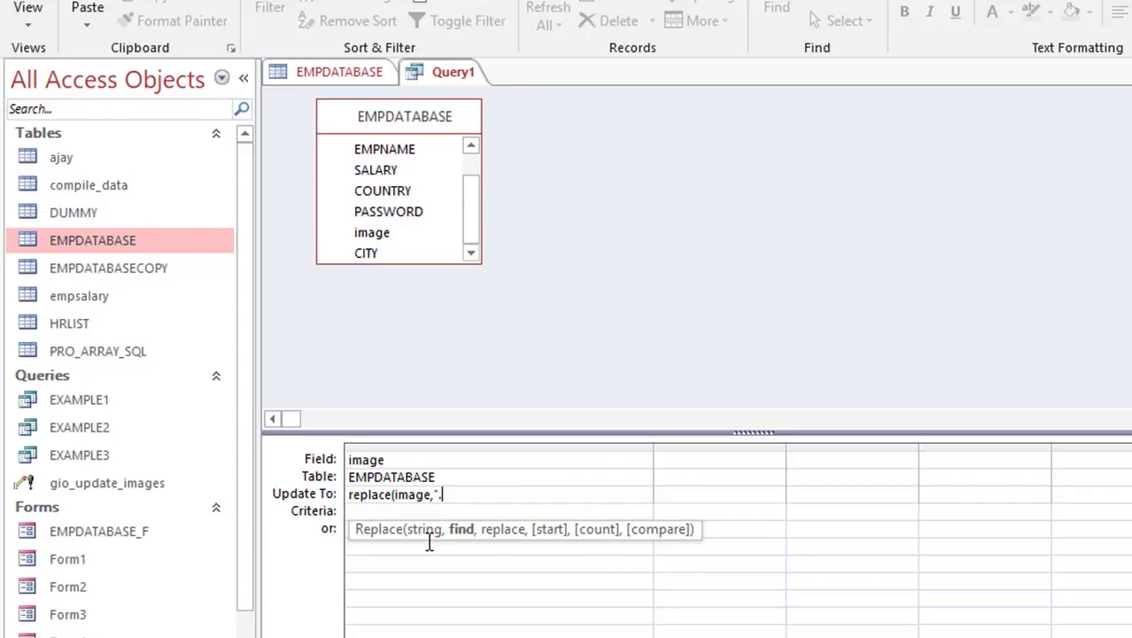
pyautogui.write('png",')
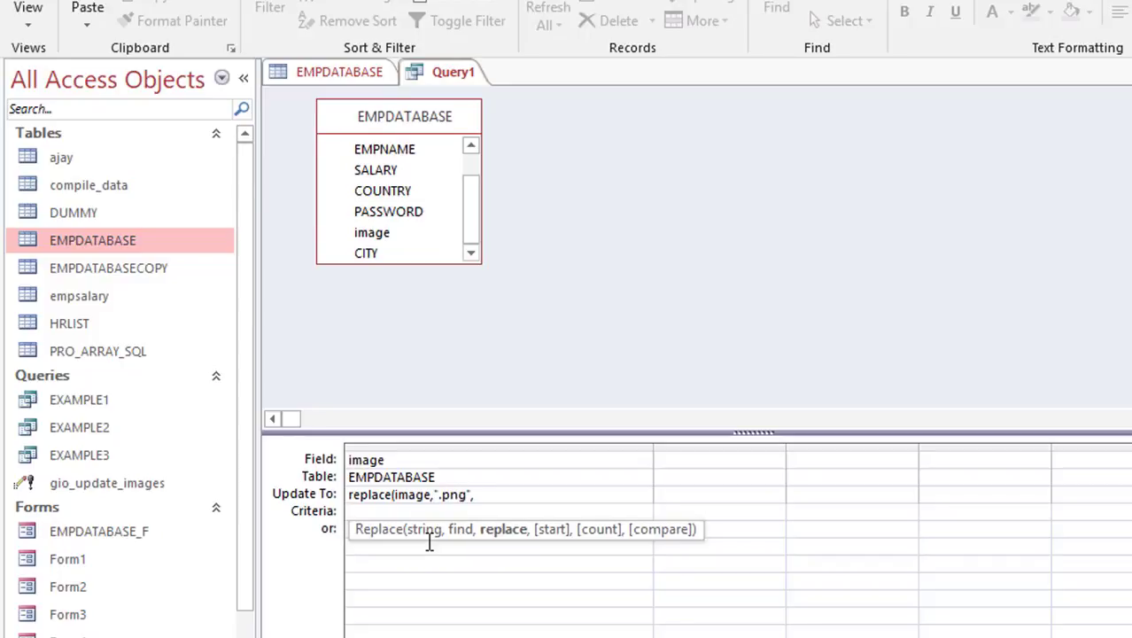
pyautogui.write('".jpeg')
pyautogui.click(482, 496)
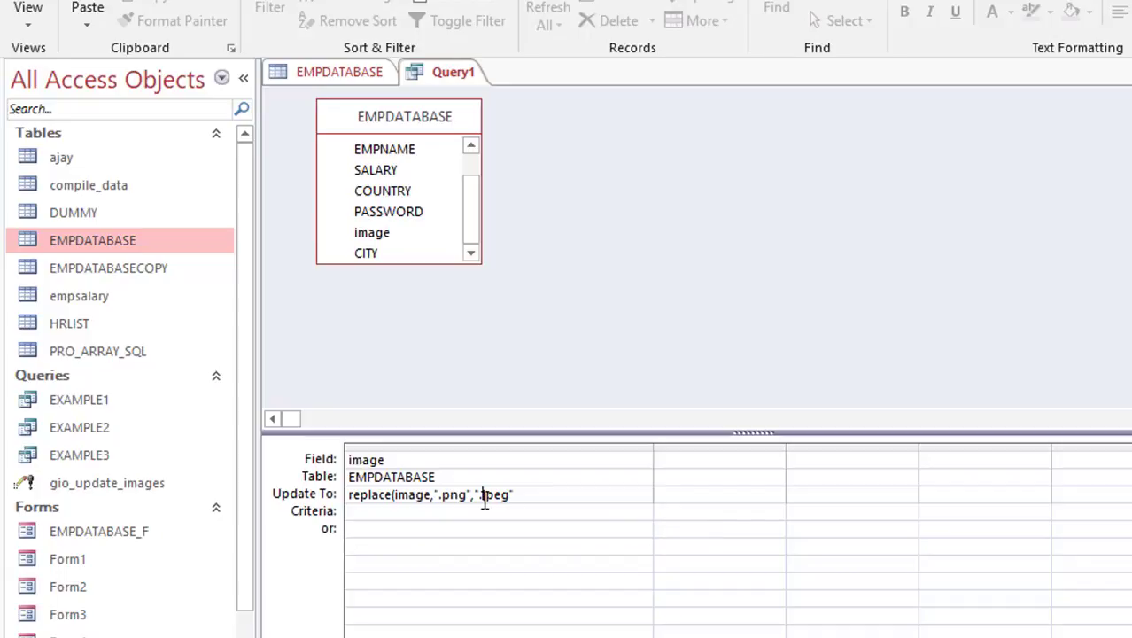
pyautogui.click(569, 498)
pyautogui.rightClick(560, 498)
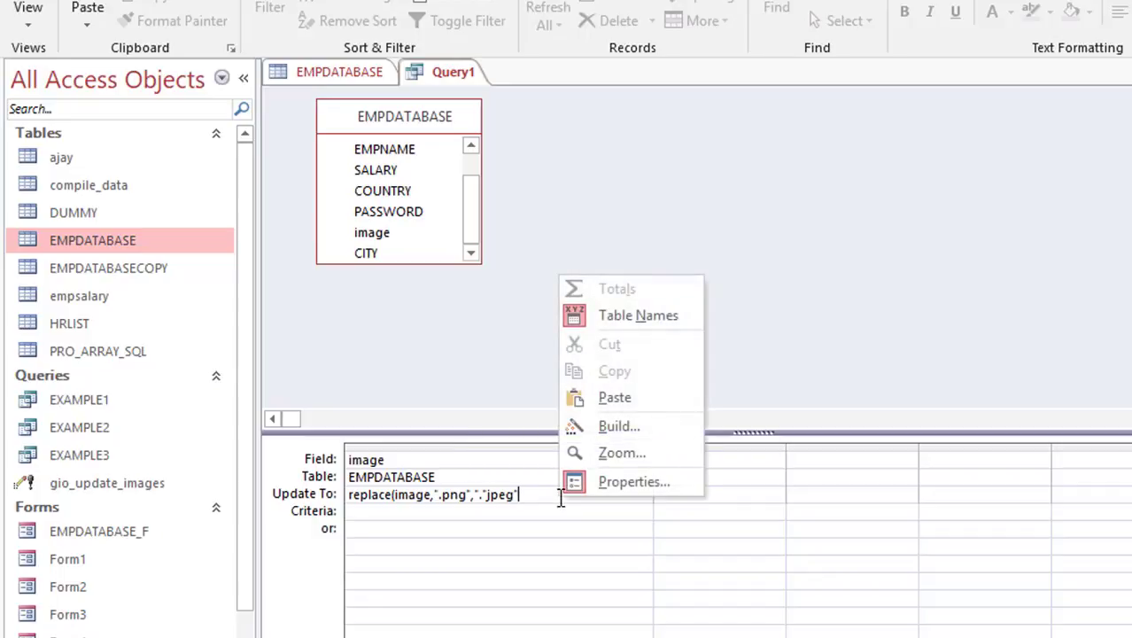
# Show the expression in the Zoom box in a Bold, size 10 font.
pyautogui.click(623, 454)
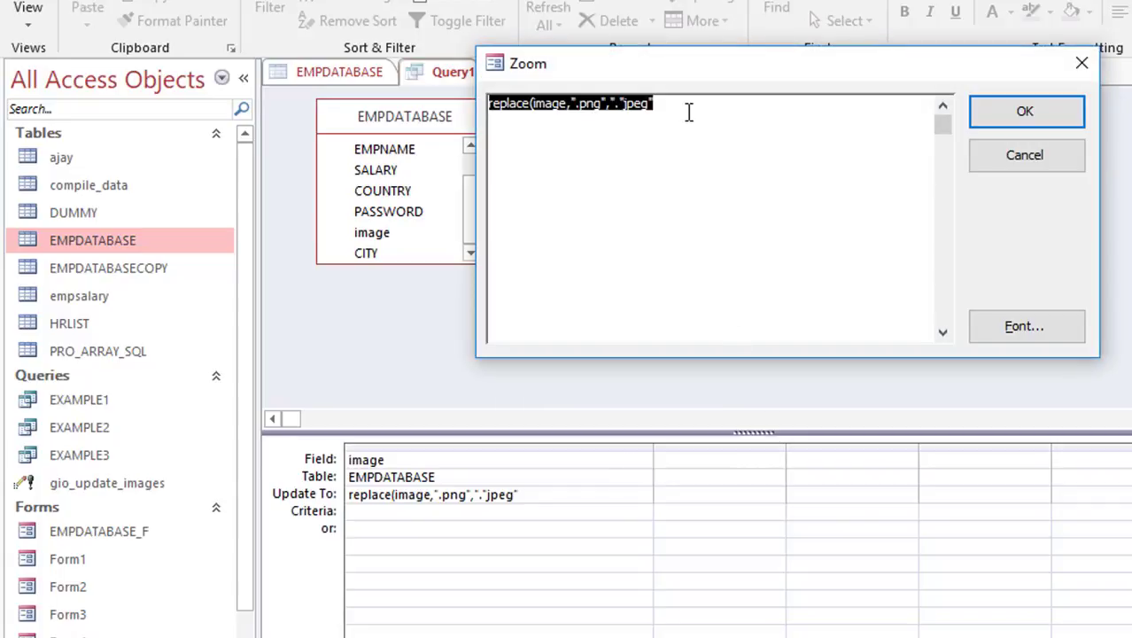
pyautogui.click(1019, 338)
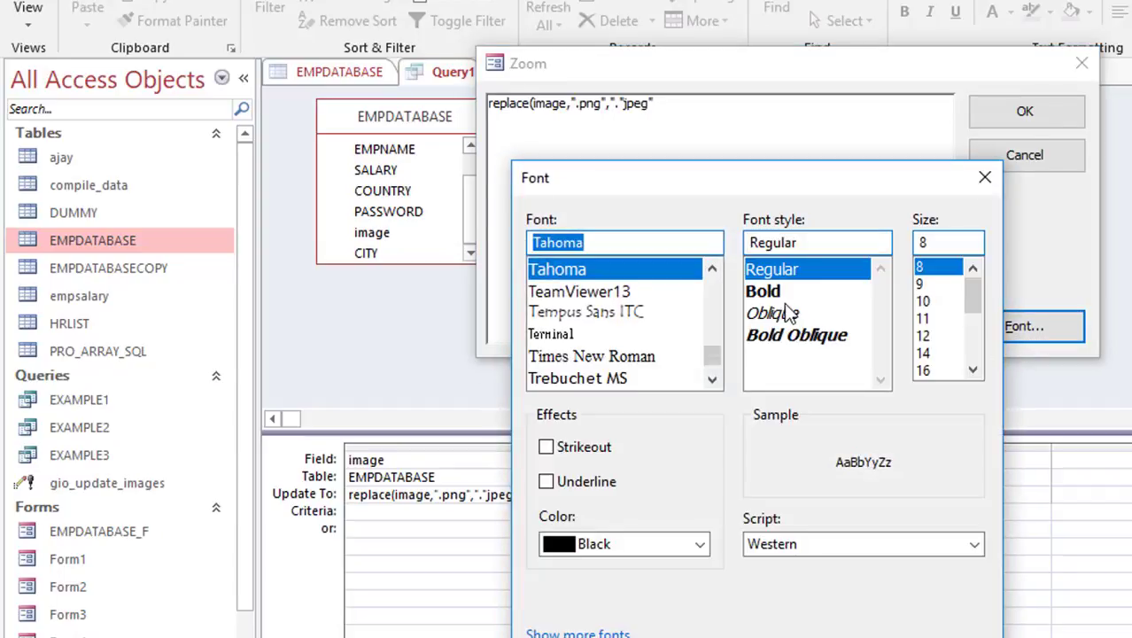
pyautogui.click(786, 312)
pyautogui.click(806, 289)
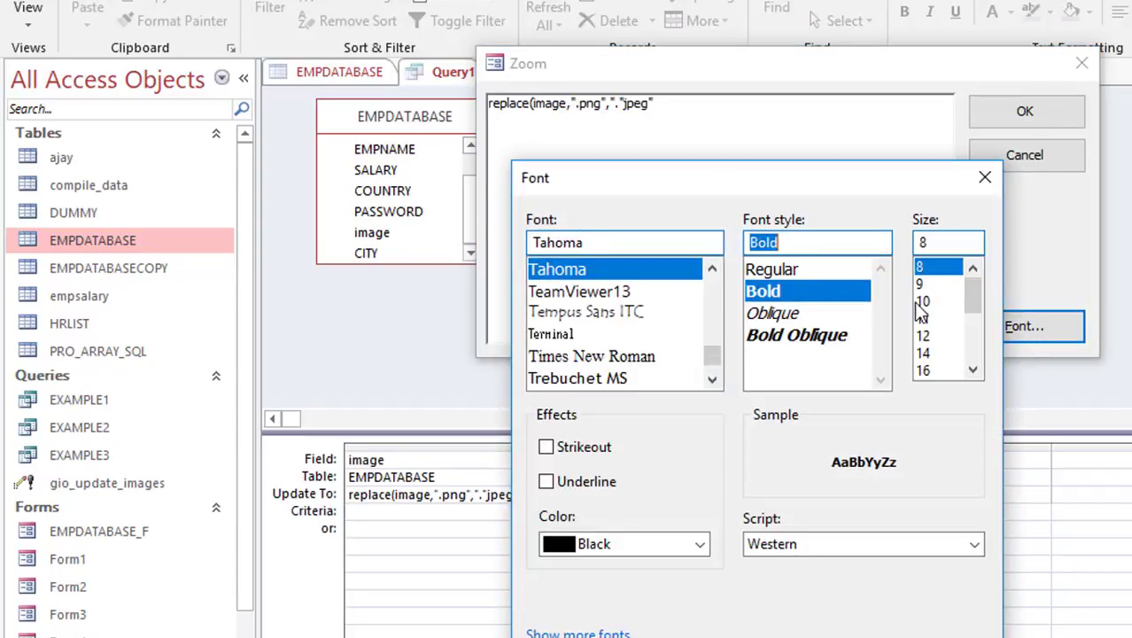
pyautogui.click(923, 302)
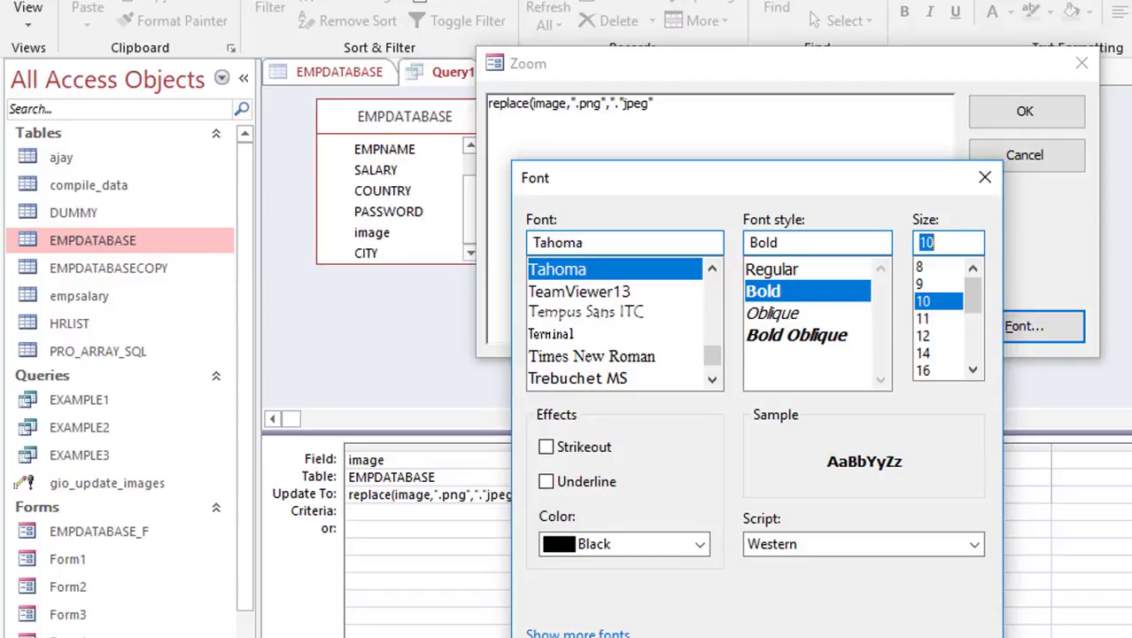
pyautogui.press('Return')
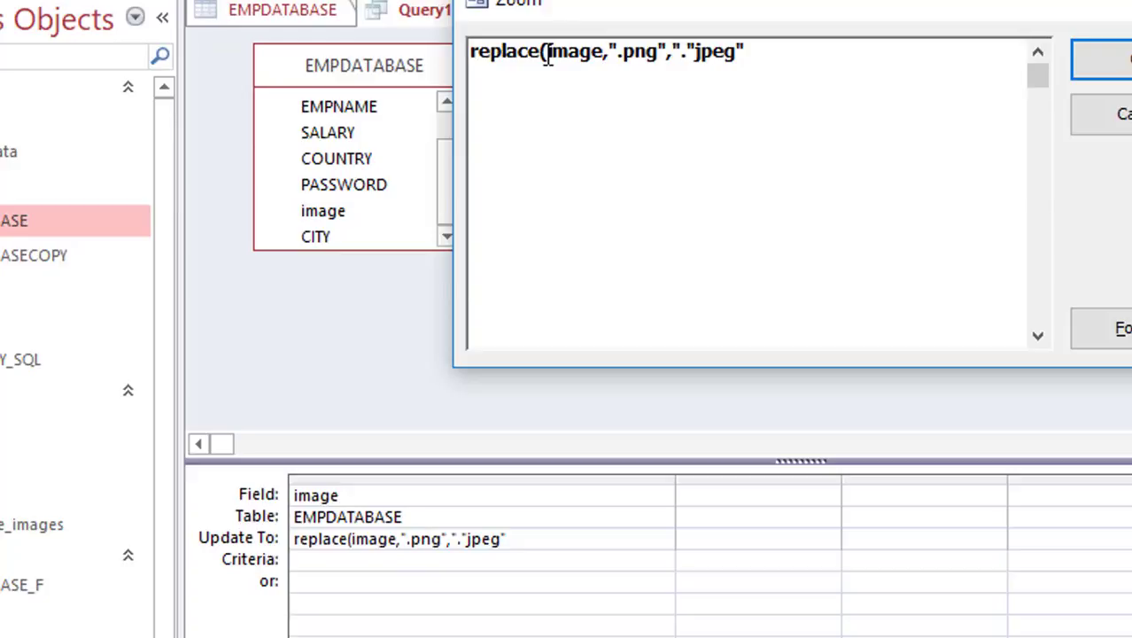
# Rewrite the expression as replace([image],".png",".jpeg",1) and preview it in Datasheet View.
pyautogui.click(547, 55)
pyautogui.write('[')
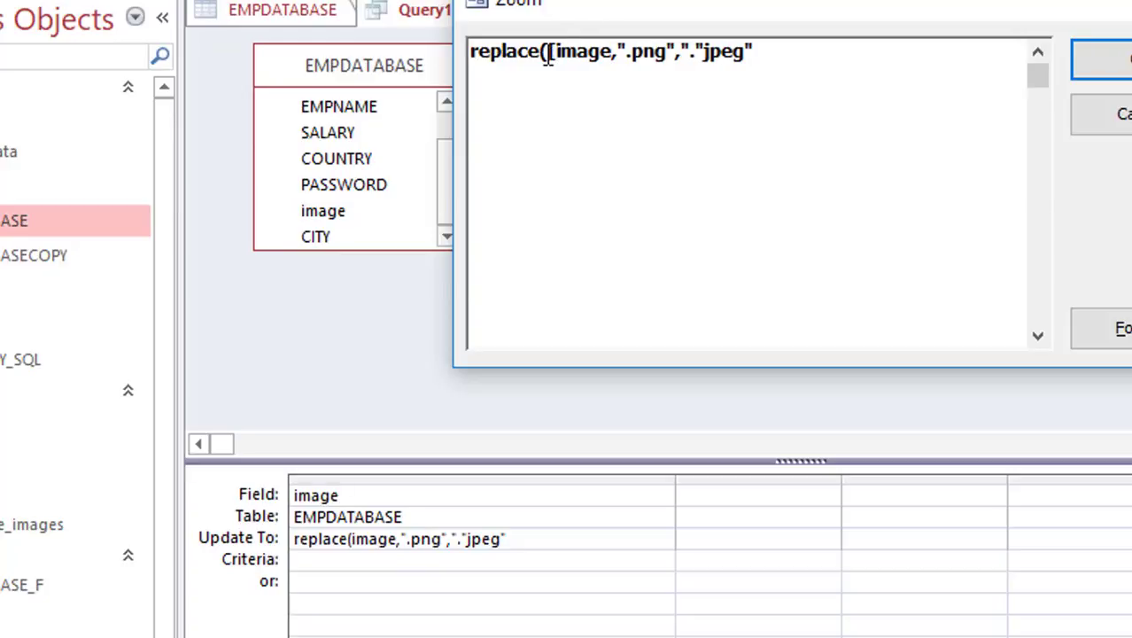
pyautogui.press('Right')
pyautogui.press('Right')
pyautogui.press('Right')
pyautogui.press('Right')
pyautogui.press('Right')
pyautogui.write(']')
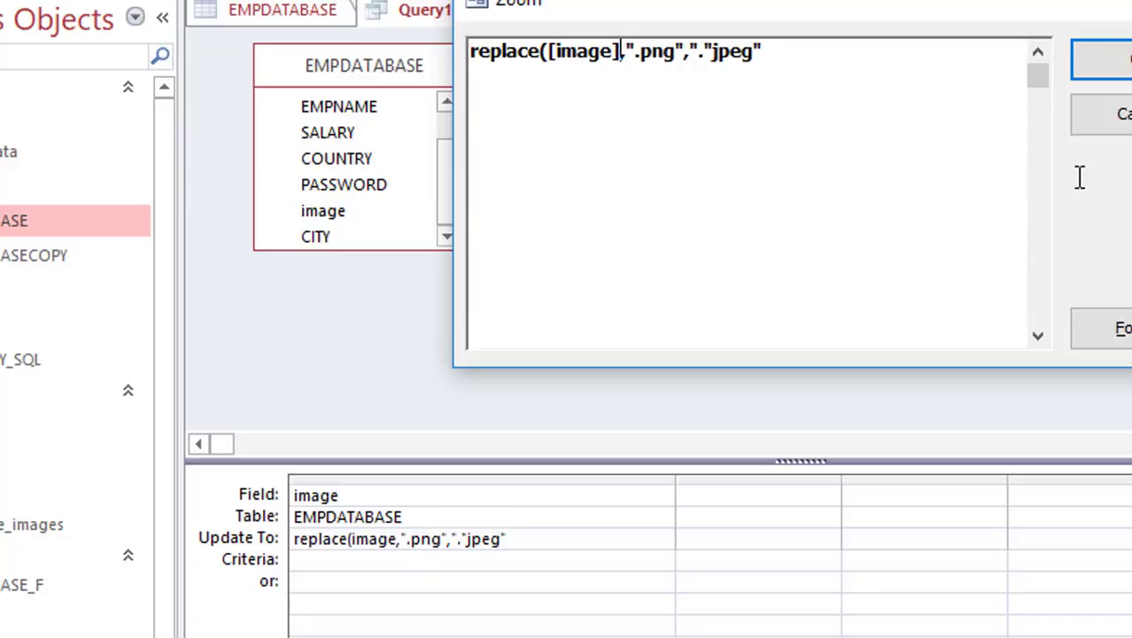
pyautogui.click(656, 53)
pyautogui.doubleClick(592, 53)
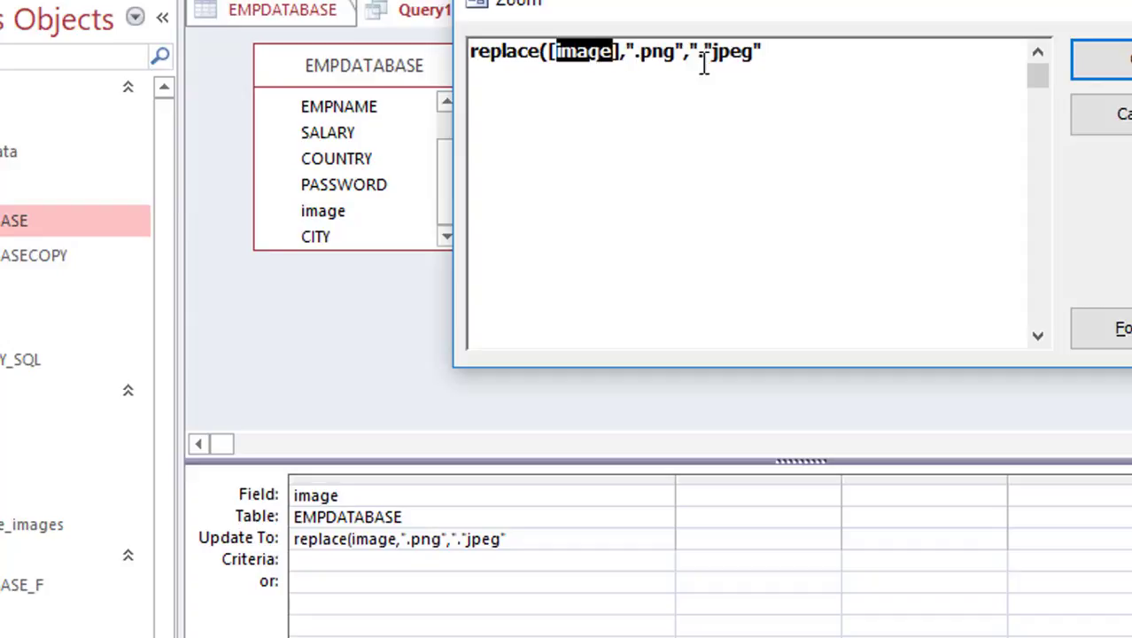
pyautogui.click(739, 58)
pyautogui.click(790, 53)
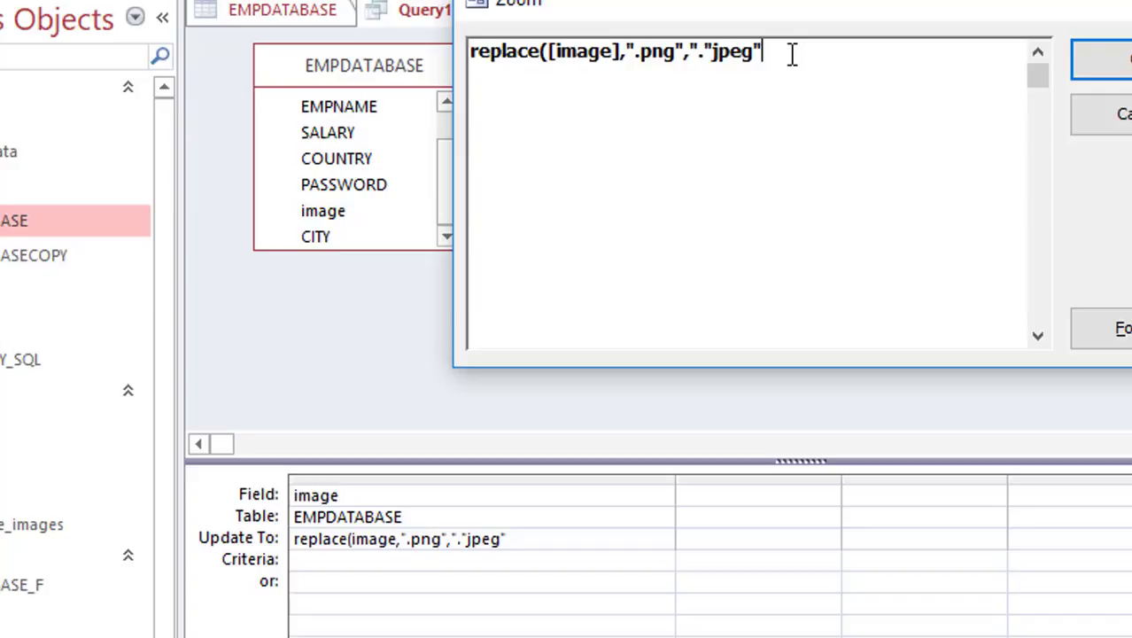
pyautogui.write(',')
pyautogui.write('1)')
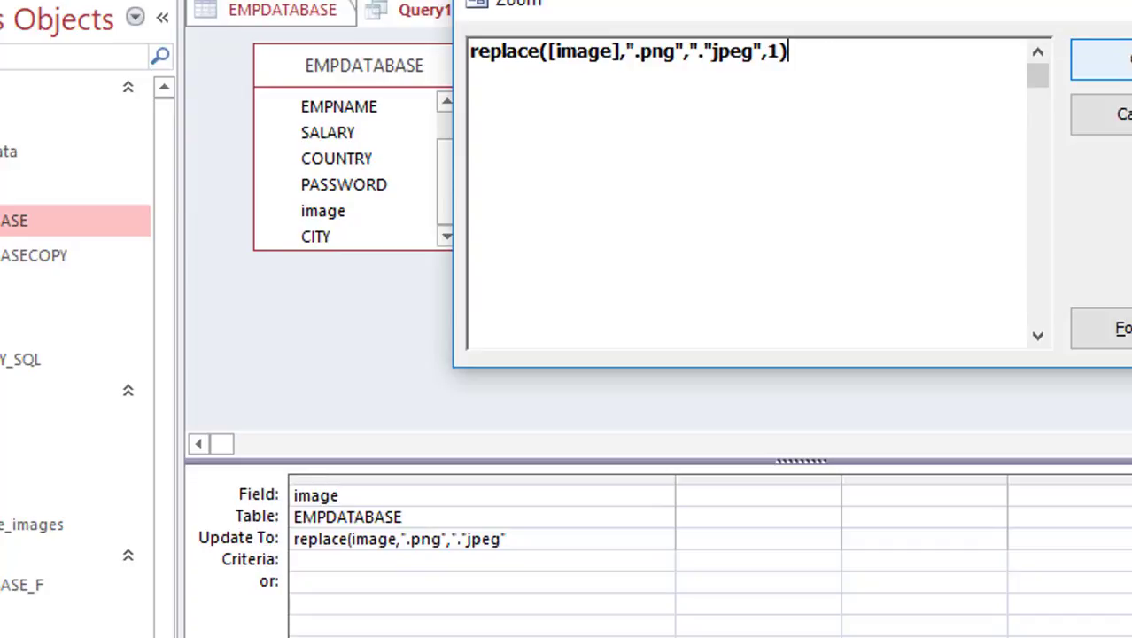
pyautogui.click(1093, 58)
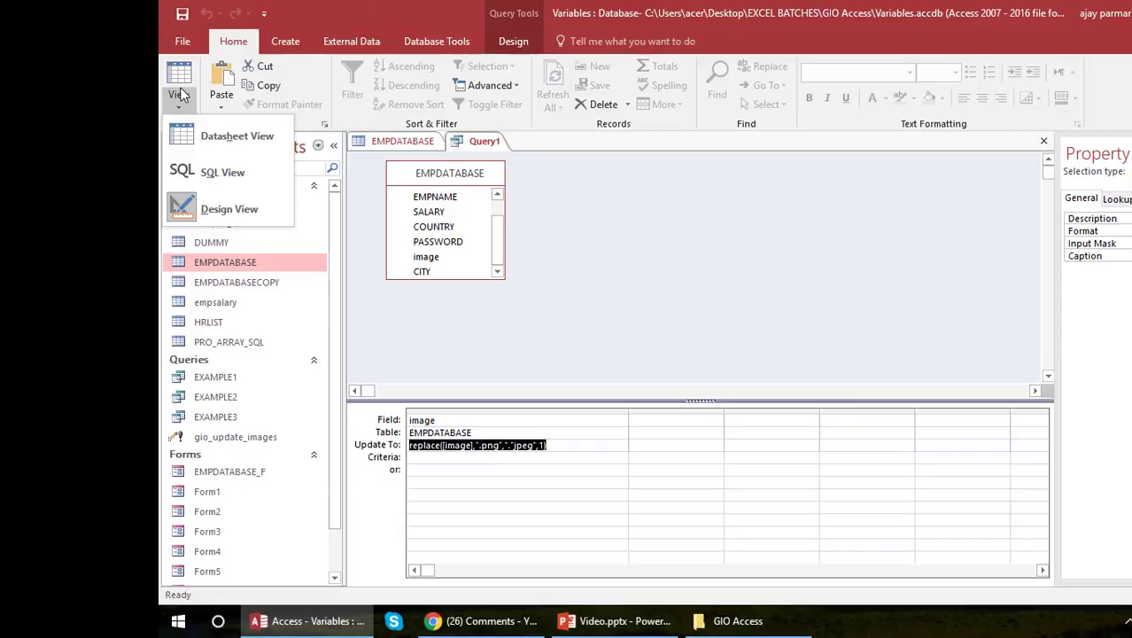
pyautogui.click(148, 89)
pyautogui.click(207, 127)
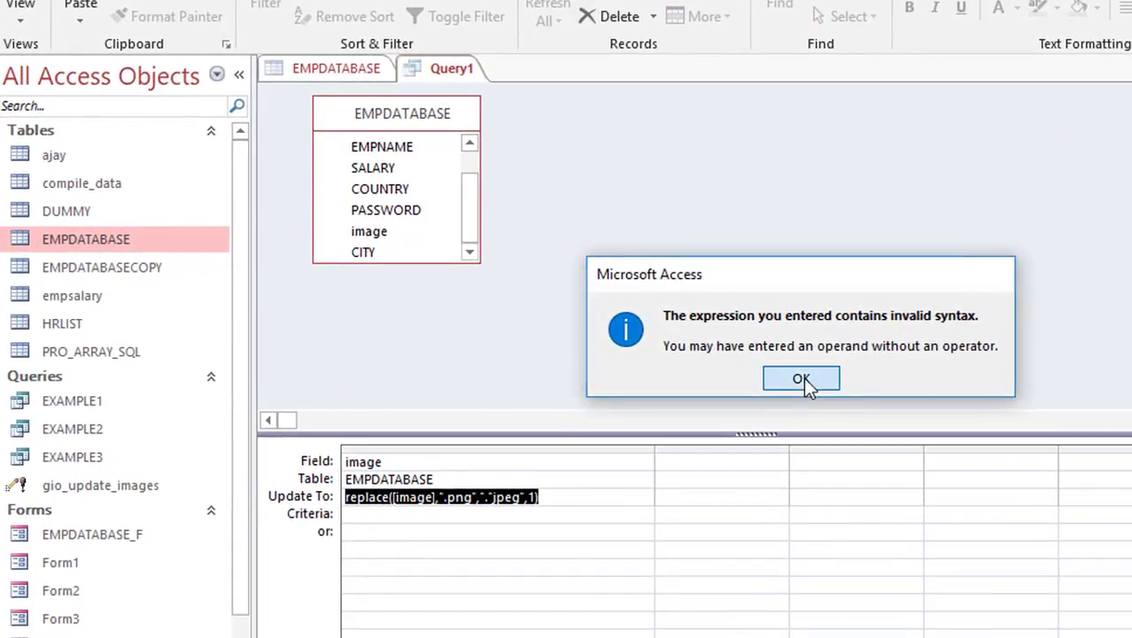
# Dismiss the syntax error and fix the dot before jpeg so it reads replace([image],".png",".jpeg",1).
pyautogui.click(804, 377)
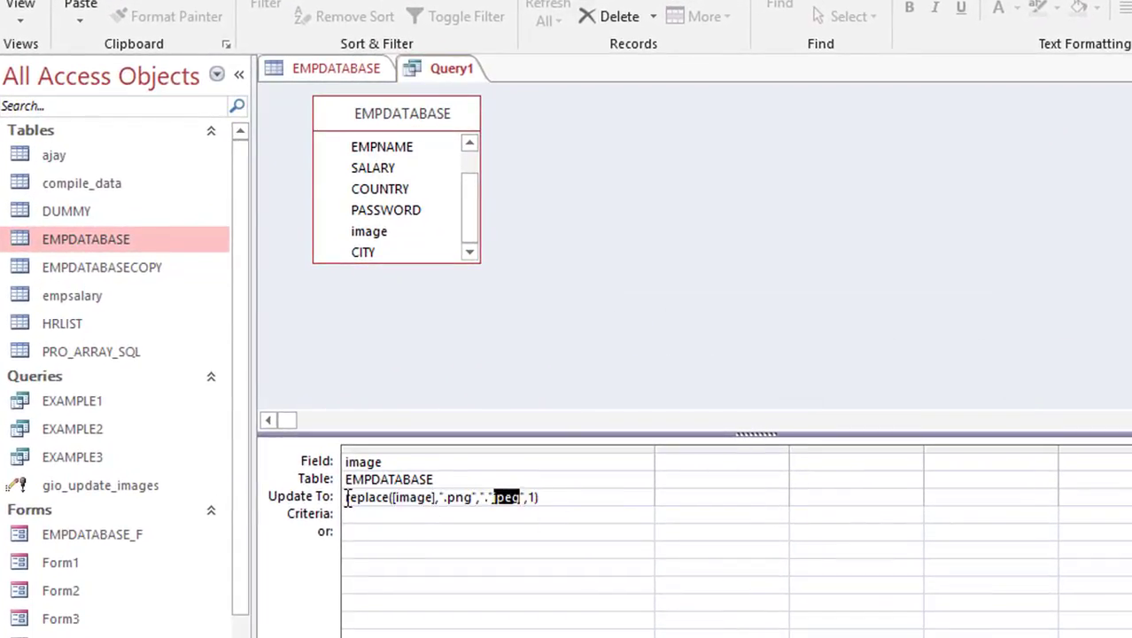
pyautogui.click(391, 520)
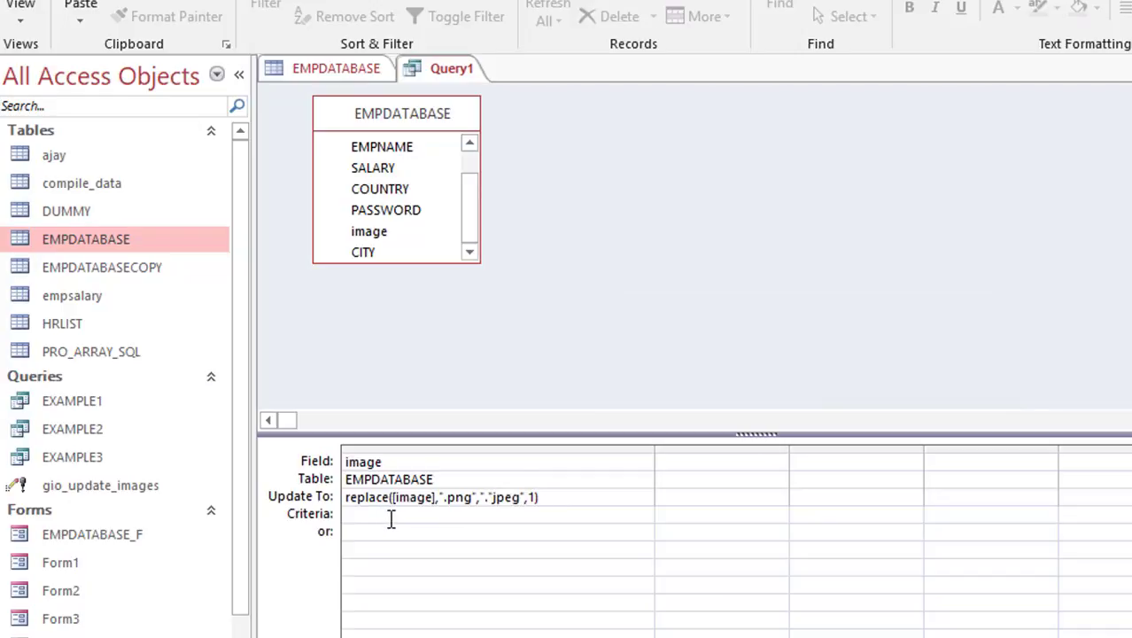
pyautogui.rightClick(490, 498)
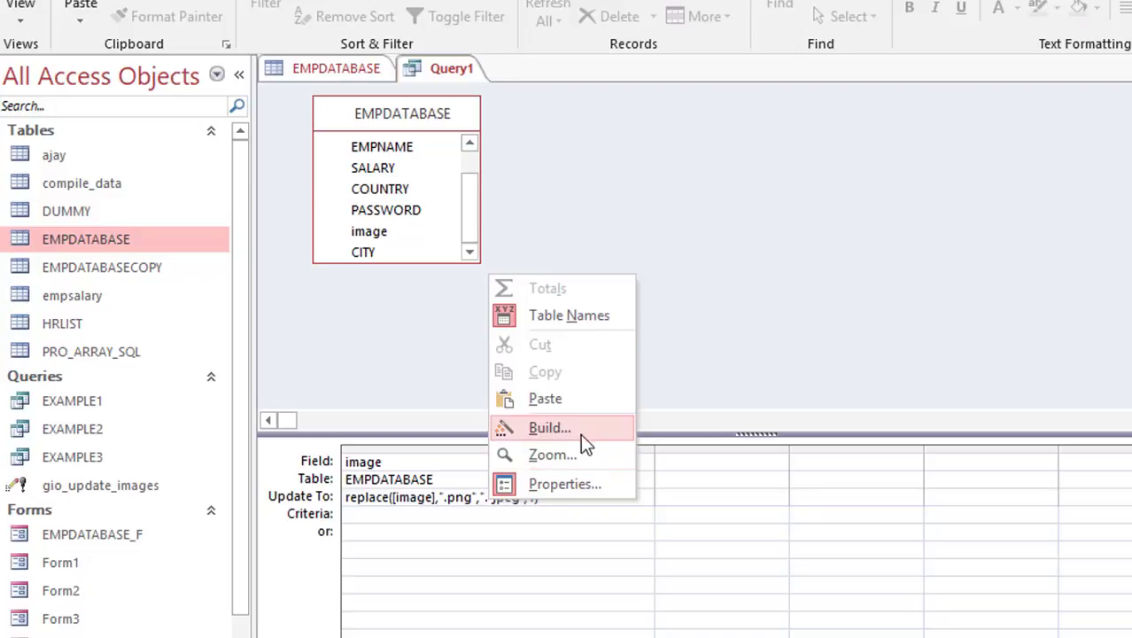
pyautogui.hotkey('shift', 'F2')
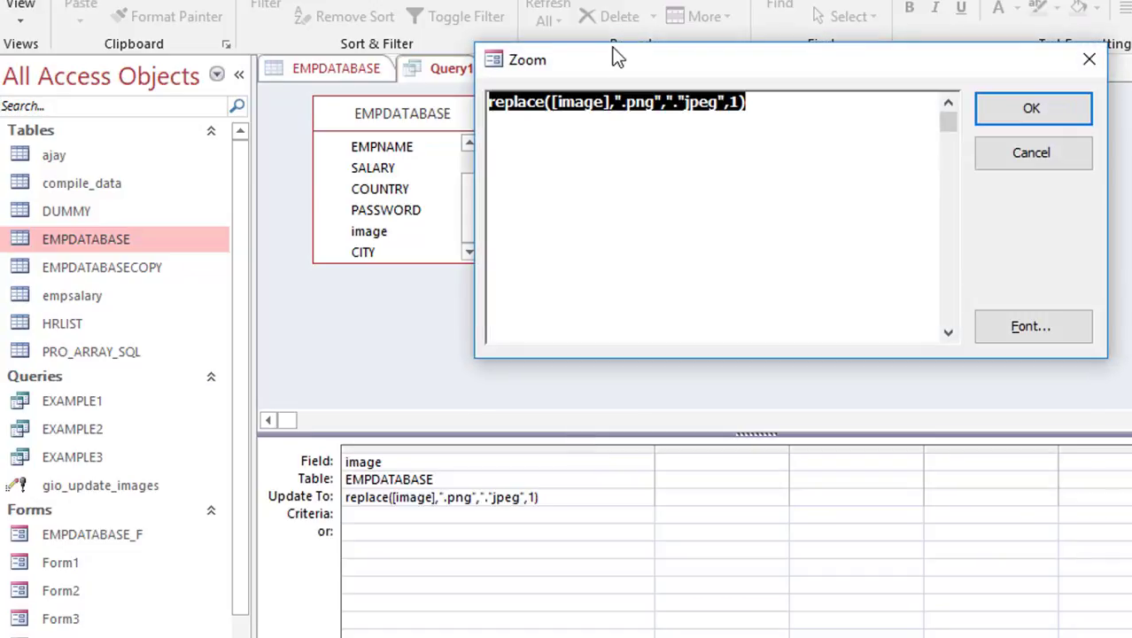
pyautogui.click(589, 103)
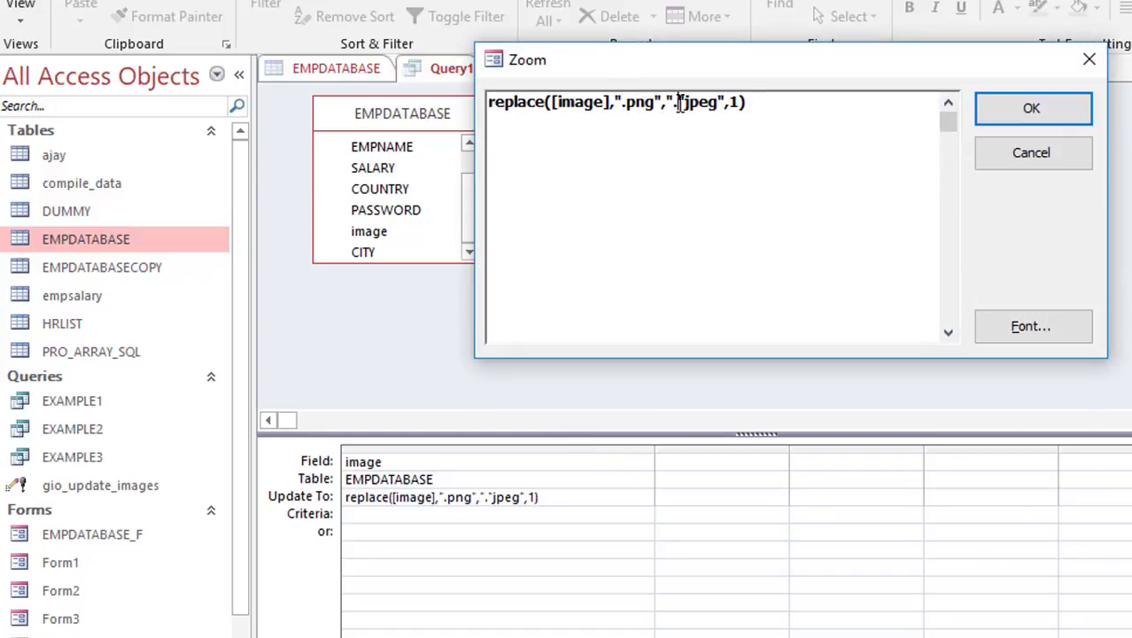
pyautogui.click(680, 104)
pyautogui.press('BackSpace')
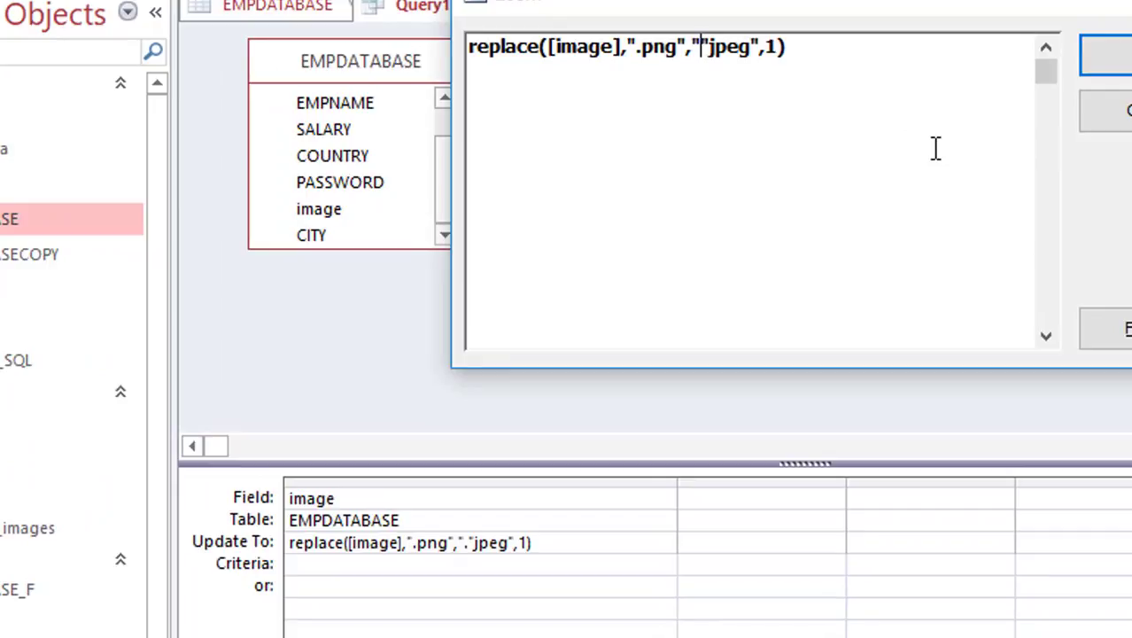
pyautogui.write('.')
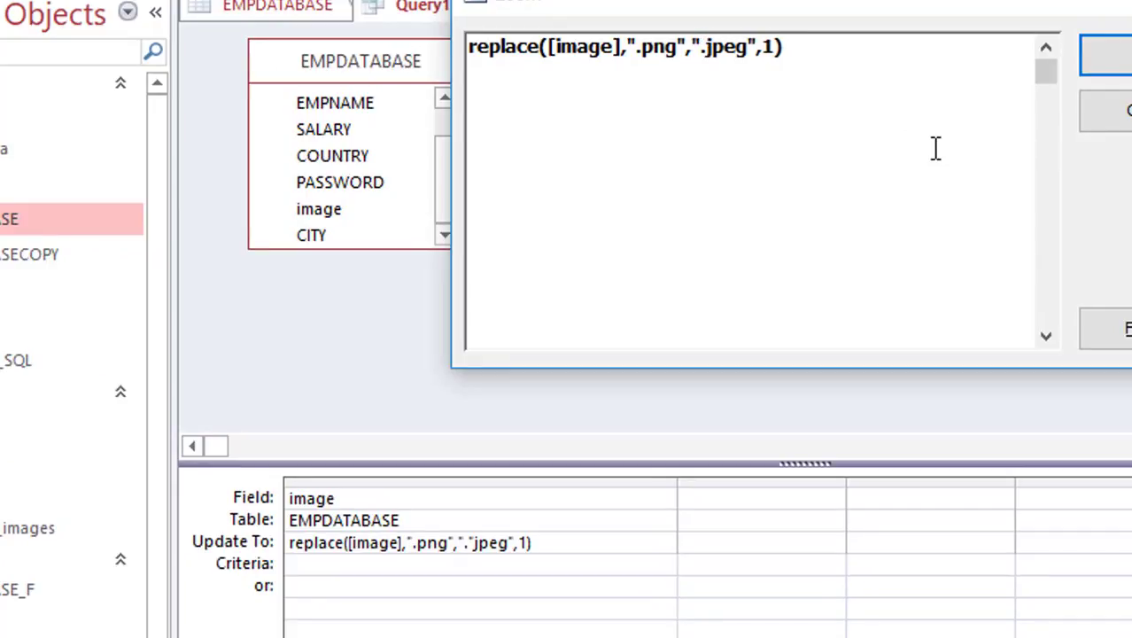
pyautogui.click(819, 162)
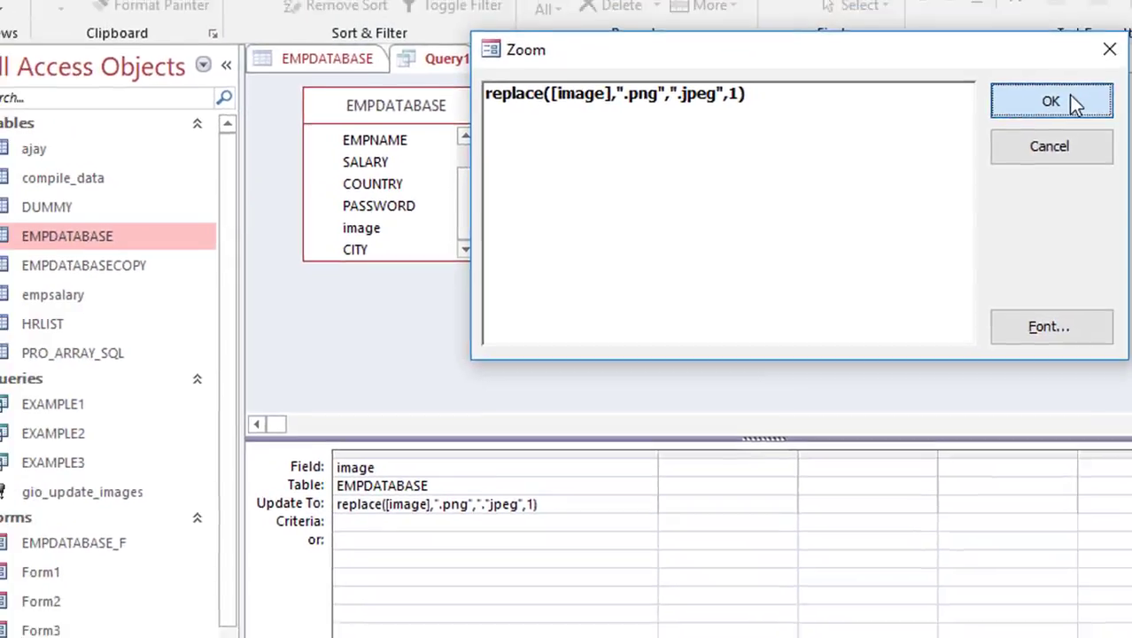
pyautogui.click(1107, 57)
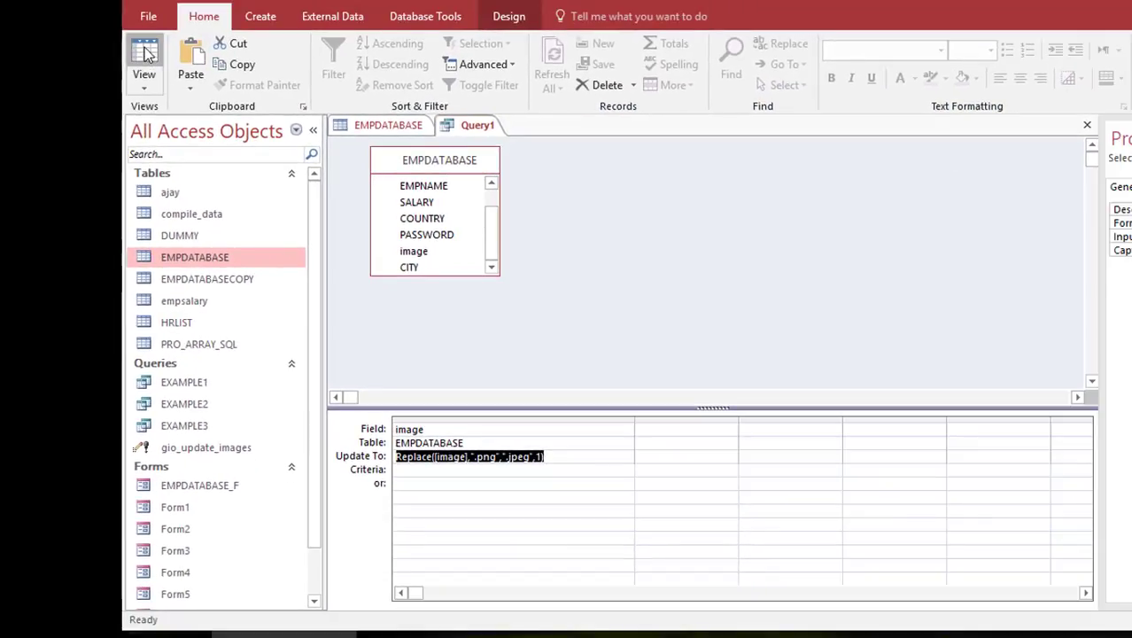
pyautogui.click(146, 53)
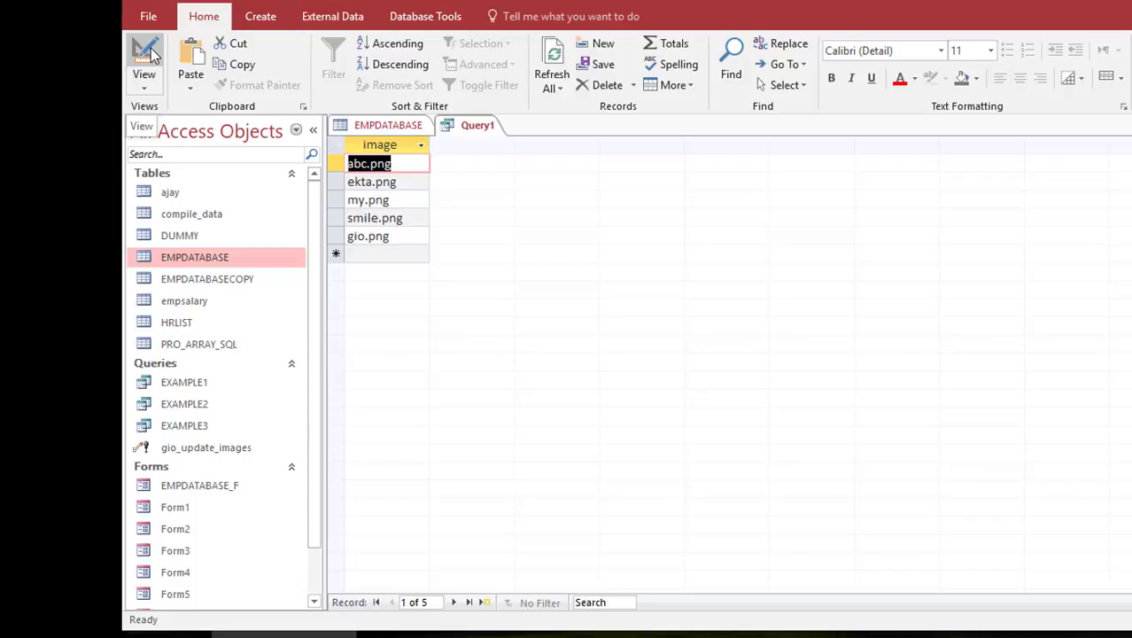
pyautogui.click(386, 147)
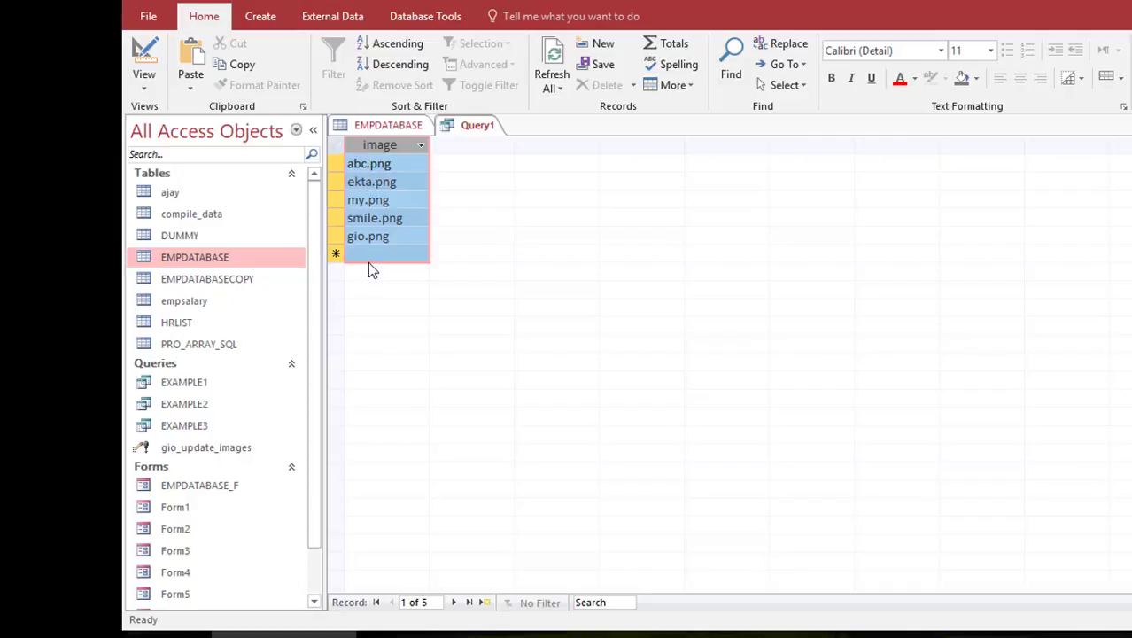
pyautogui.click(145, 86)
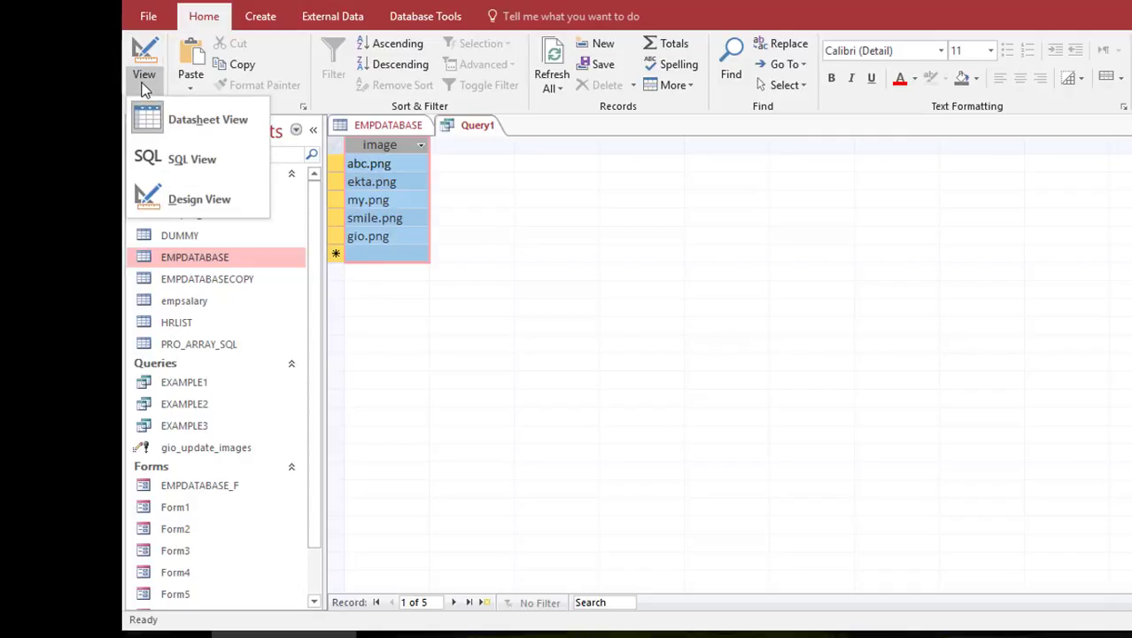
pyautogui.click(232, 209)
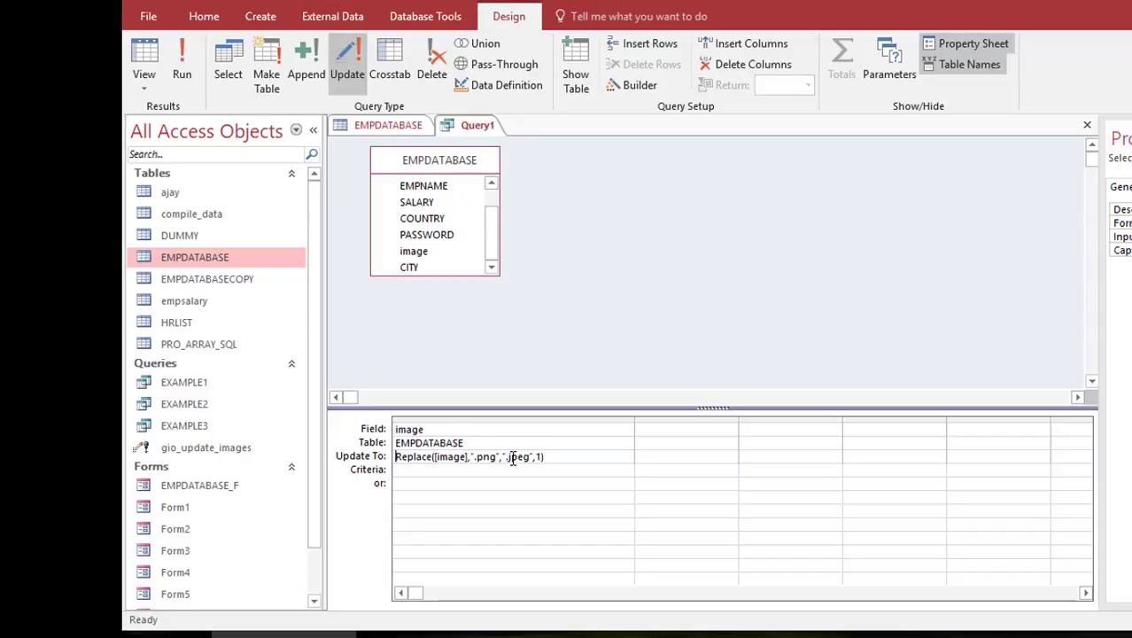
# Run the update on 5 rows and check the image column now shows .jpeg names.
pyautogui.click(182, 70)
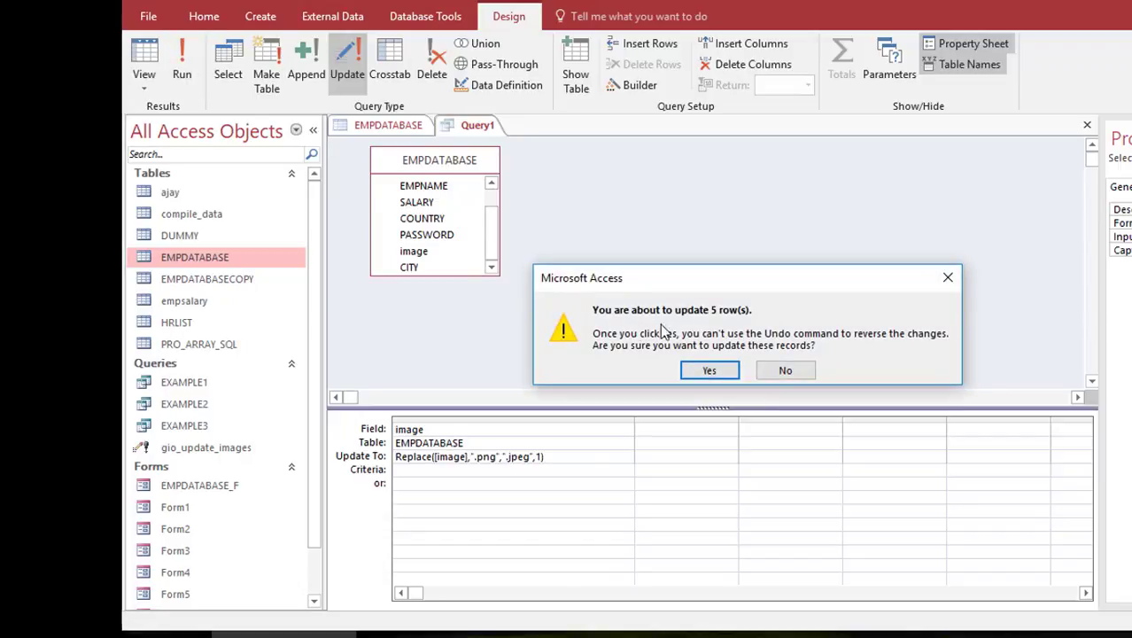
pyautogui.click(715, 372)
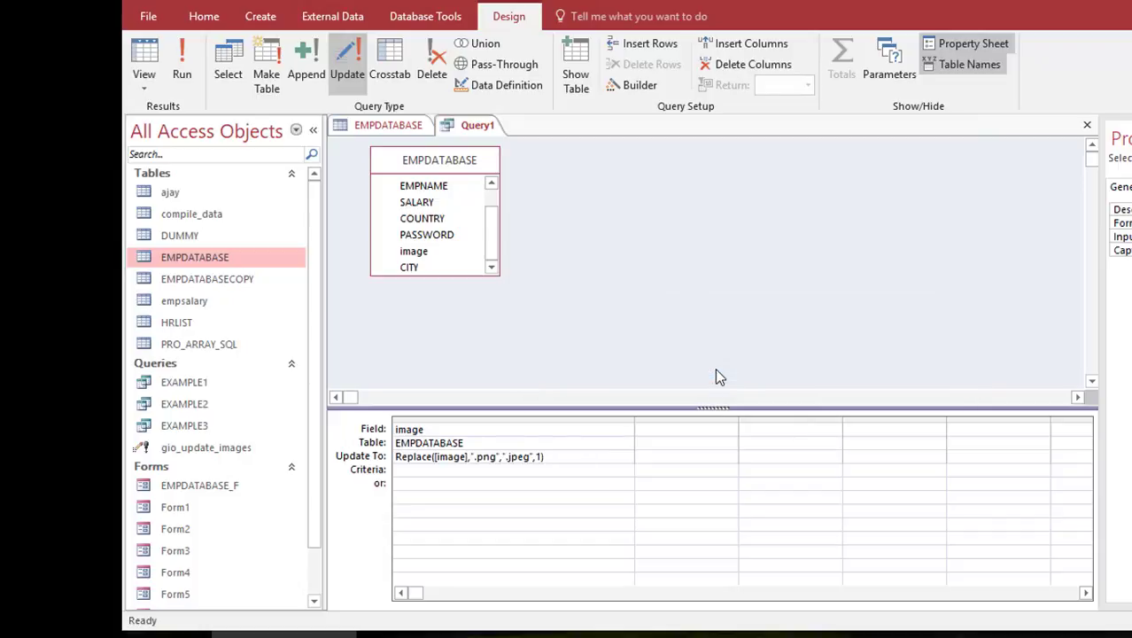
pyautogui.click(390, 126)
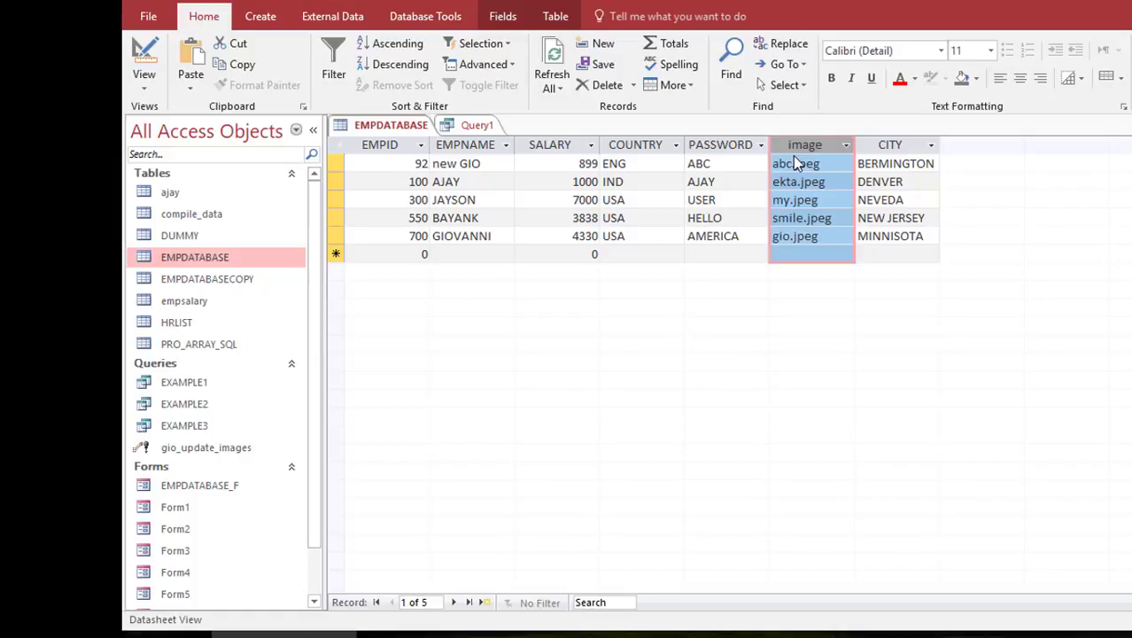
# Open the VBA editor from Database Tools and insert a new module.
pyautogui.click(426, 18)
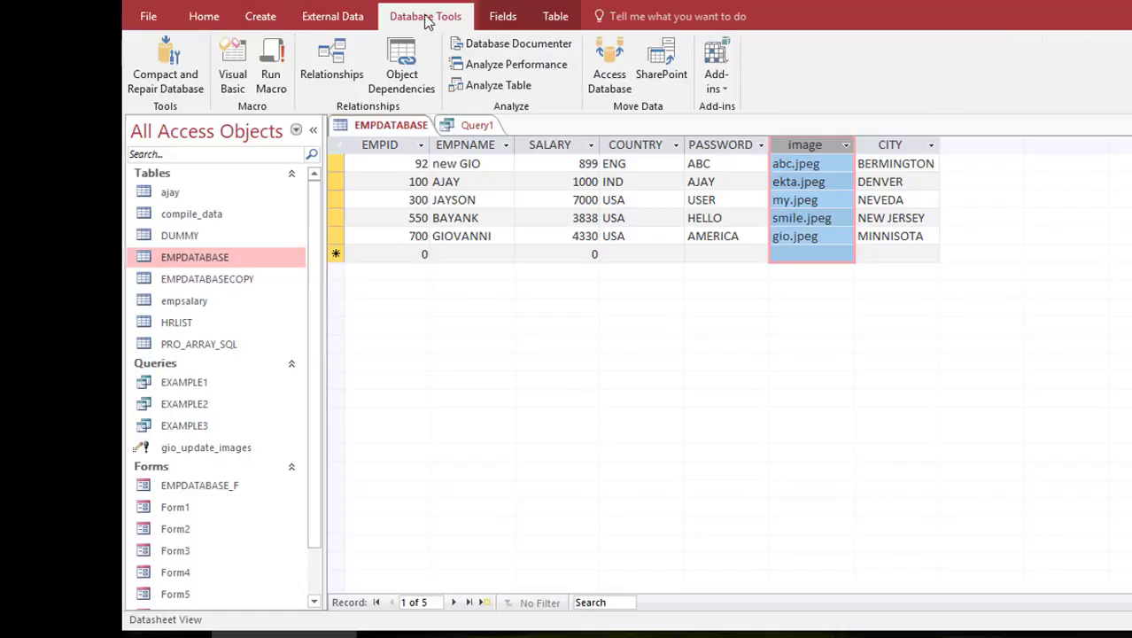
pyautogui.click(233, 66)
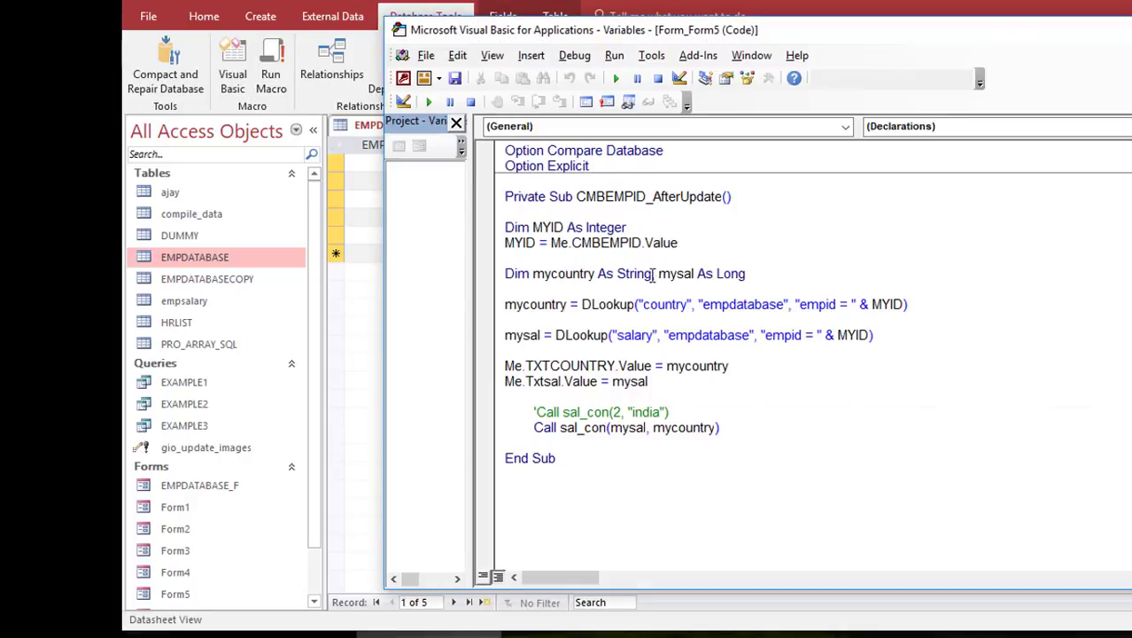
pyautogui.click(530, 55)
pyautogui.click(561, 94)
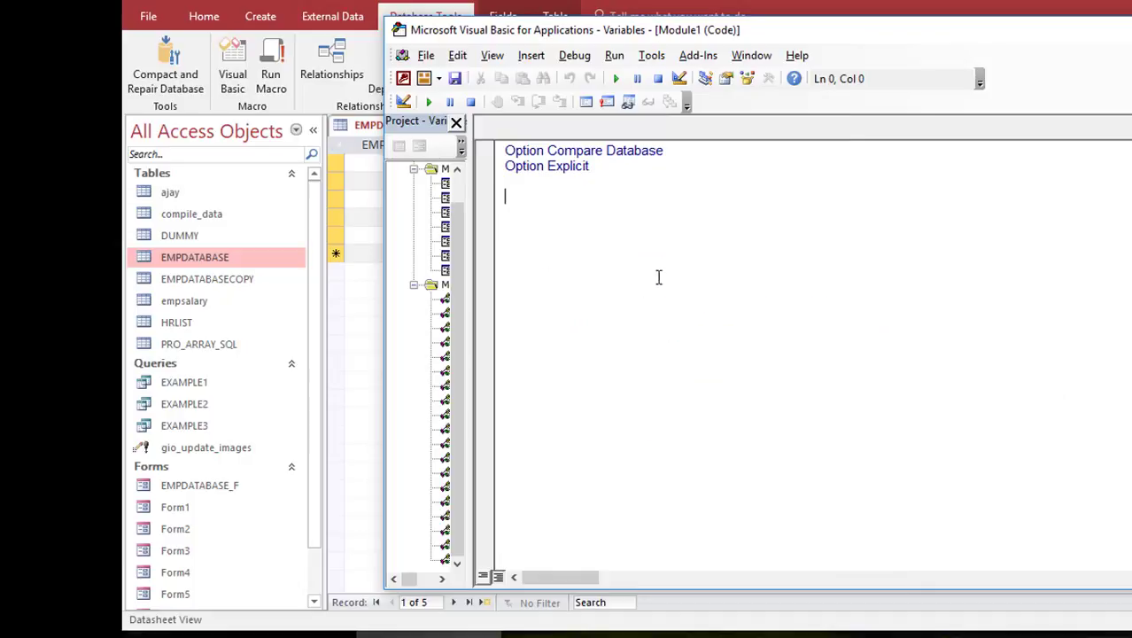
# Write an empty Sub updatequery() procedure in Module1.
pyautogui.press('Return')
pyautogui.write('sub ')
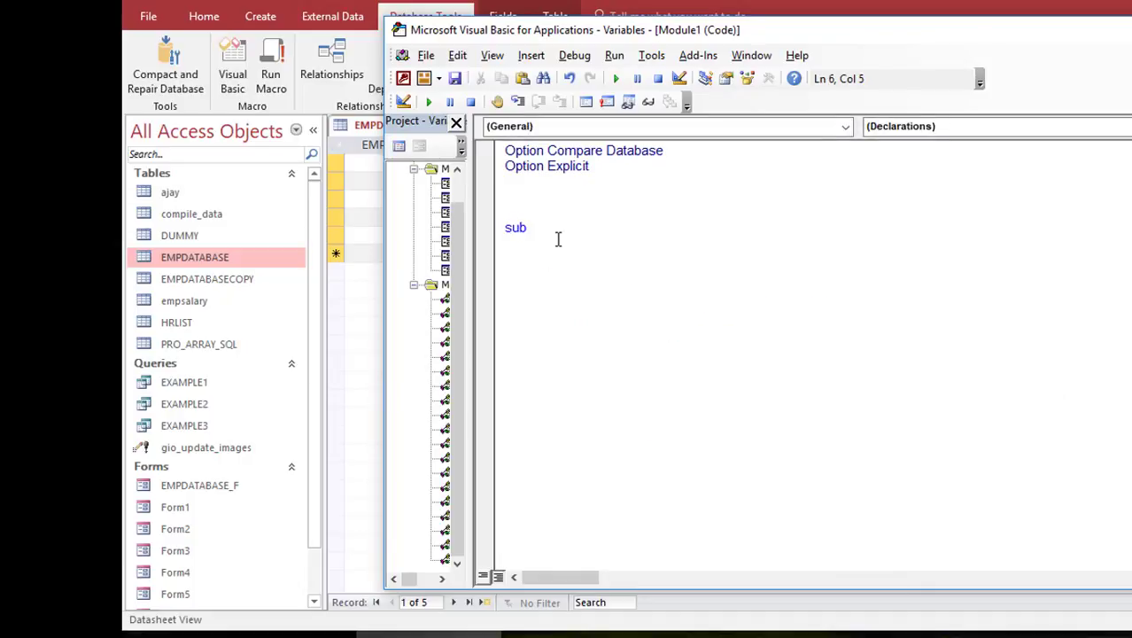
pyautogui.write('ro')
pyautogui.press('BackSpace')
pyautogui.press('BackSpace')
pyautogui.write('updatequery()')
pyautogui.press('Return')
pyautogui.press('Return')
pyautogui.press('Return')
pyautogui.press('Return')
pyautogui.press('Return')
pyautogui.press('Return')
pyautogui.press('Return')
pyautogui.press('Return')
pyautogui.press('Return')
pyautogui.press('Return')
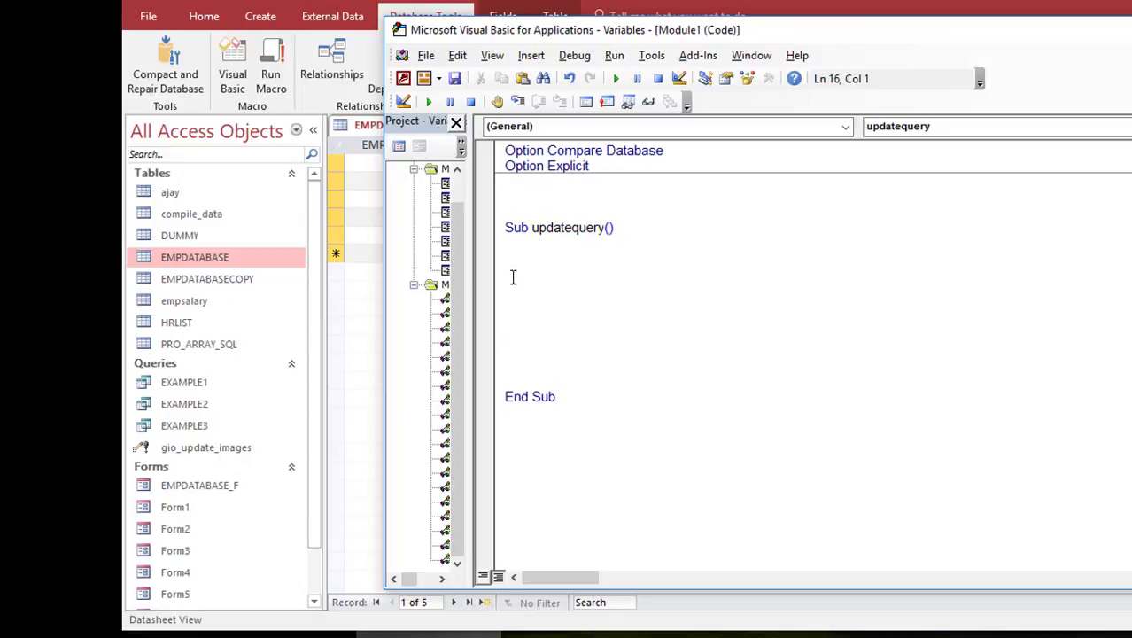
pyautogui.hotkey('alt', 'Tab')
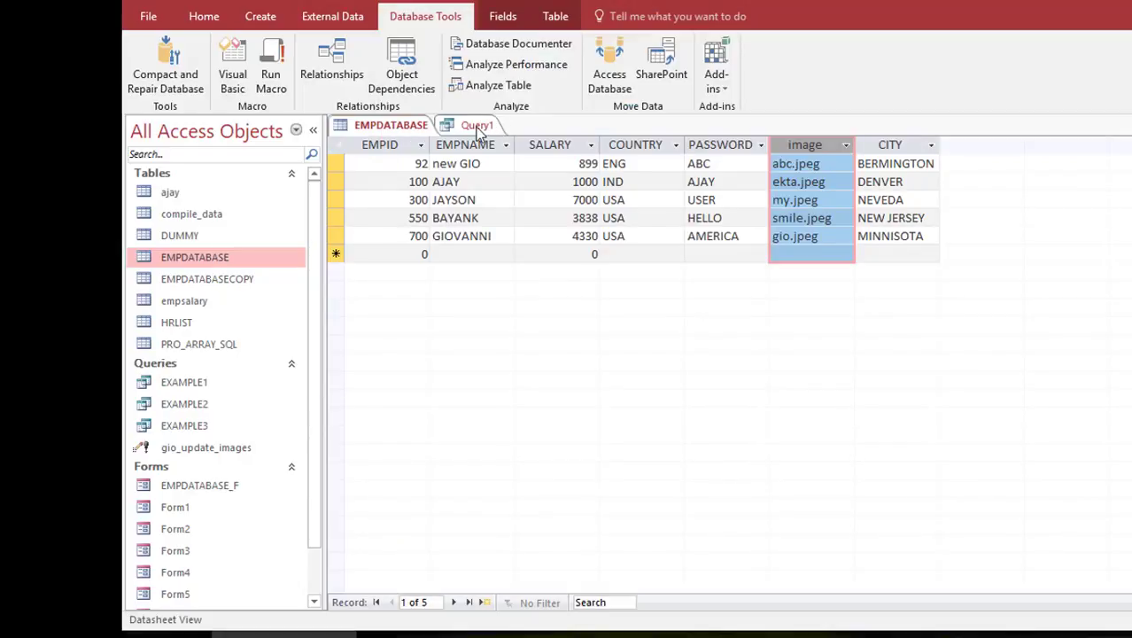
# Close Query1 and save it as the query testupdate.
pyautogui.click(476, 125)
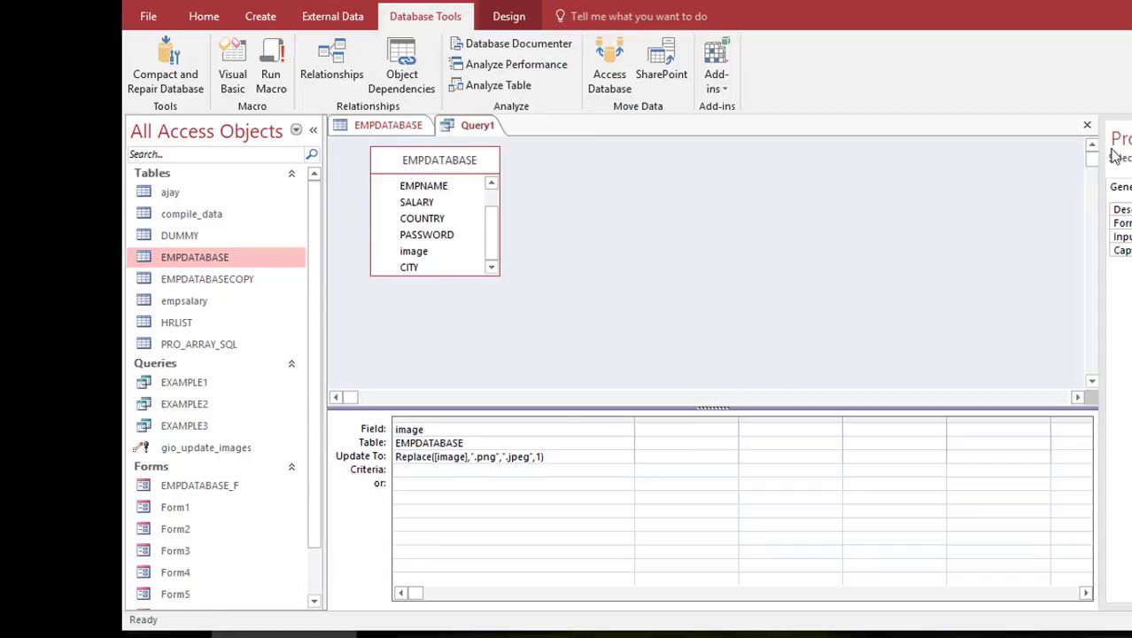
pyautogui.click(1088, 126)
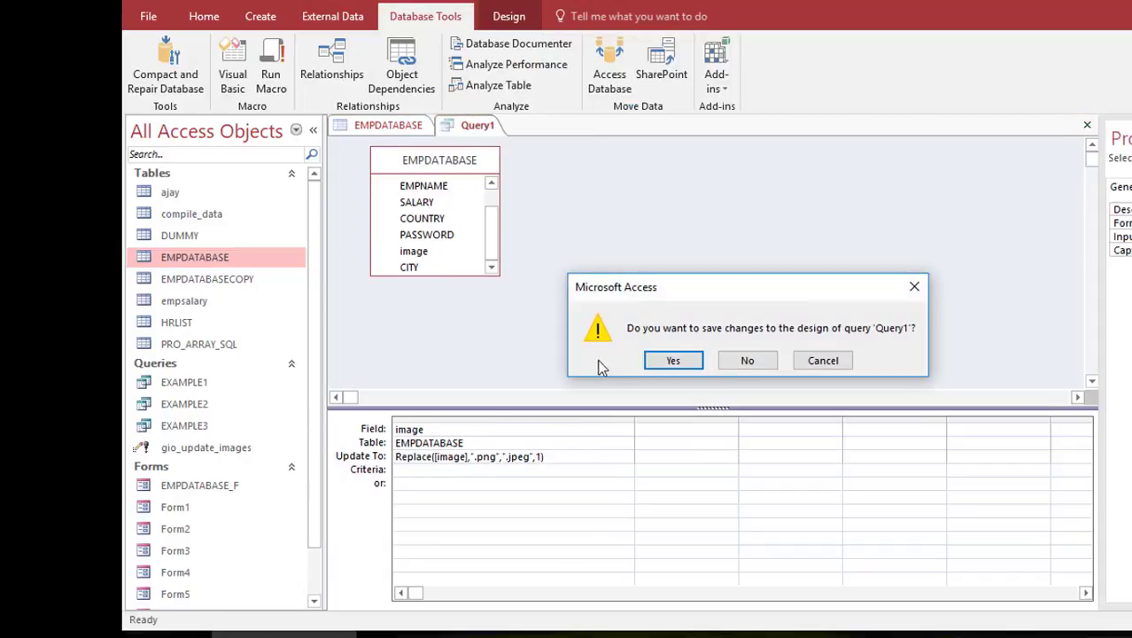
pyautogui.click(675, 361)
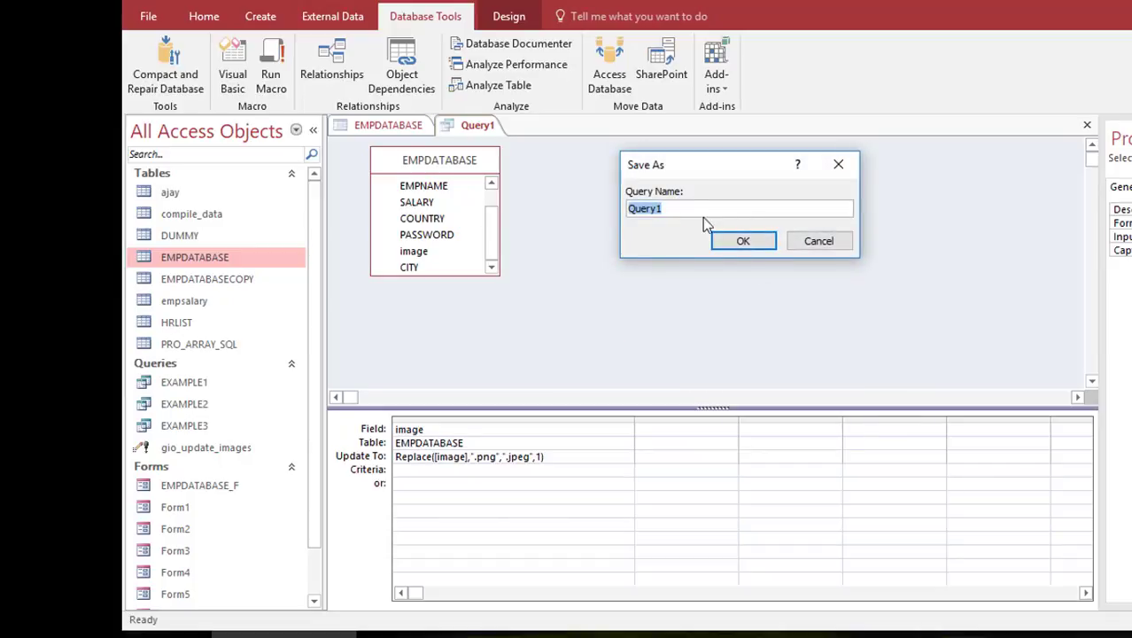
pyautogui.write('testupdate')
pyautogui.click(743, 242)
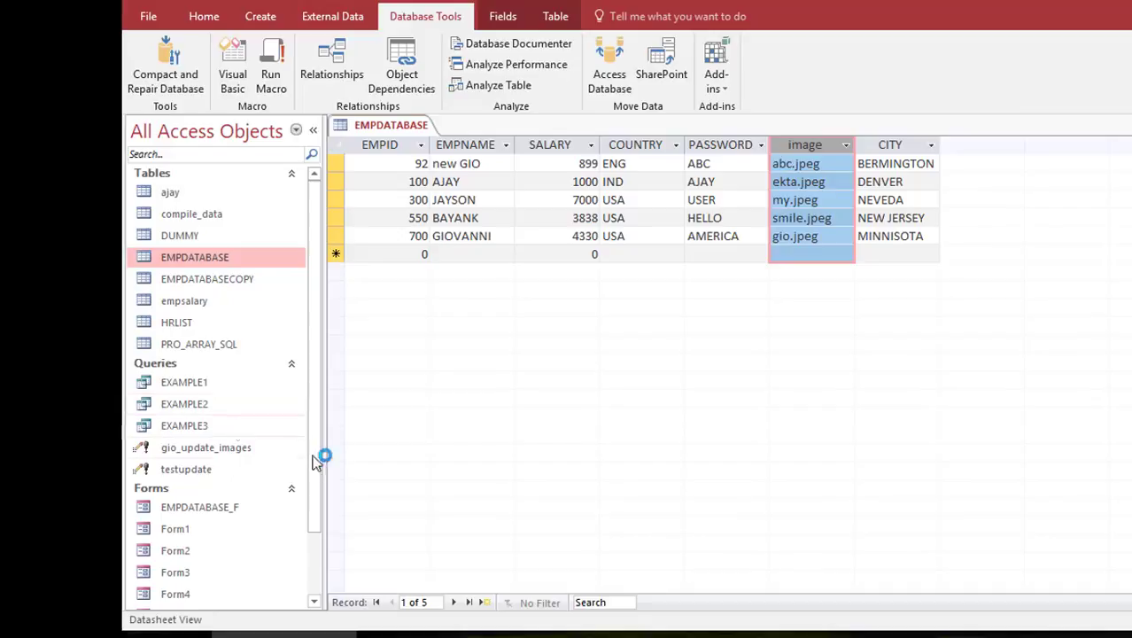
pyautogui.rightClick(237, 451)
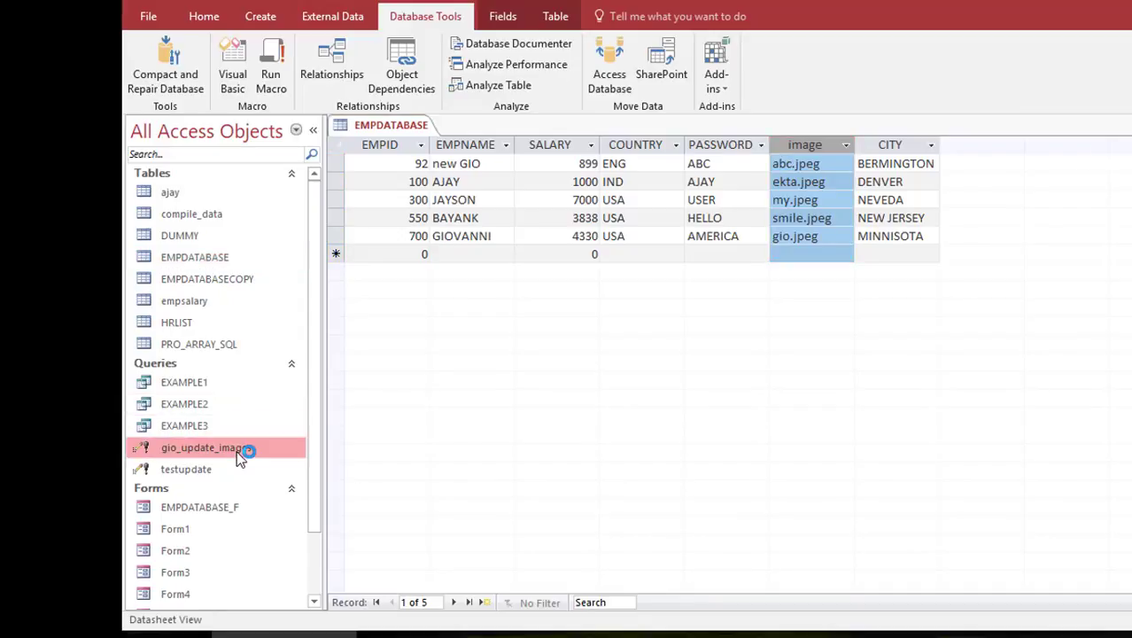
pyautogui.click(320, 262)
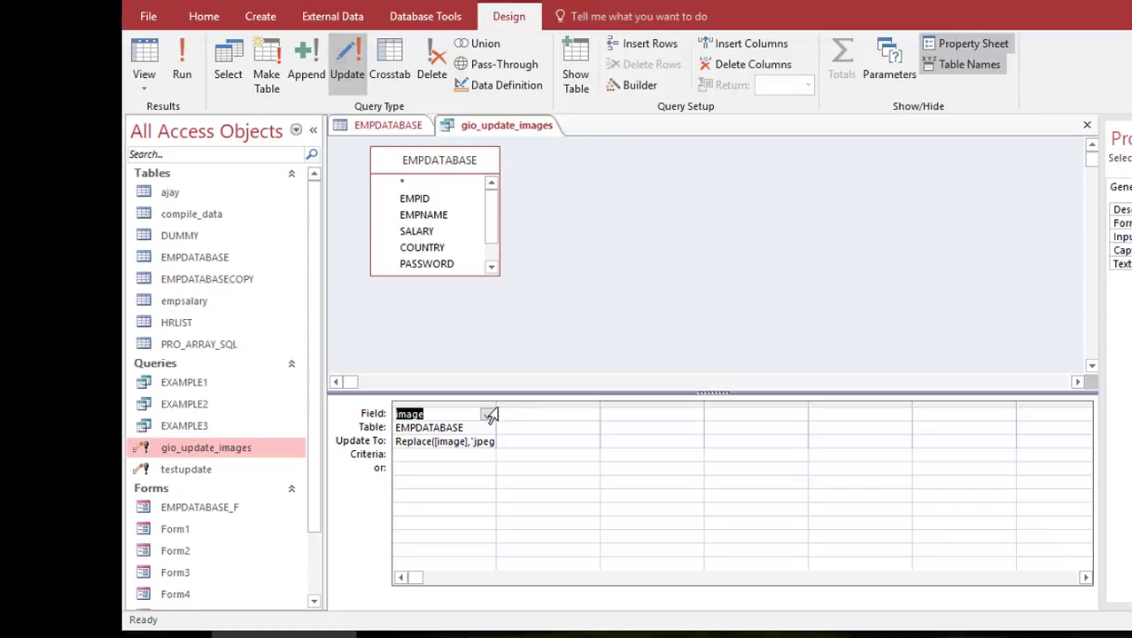
pyautogui.moveTo(497, 405); pyautogui.dragTo(589, 409)
pyautogui.click(496, 441)
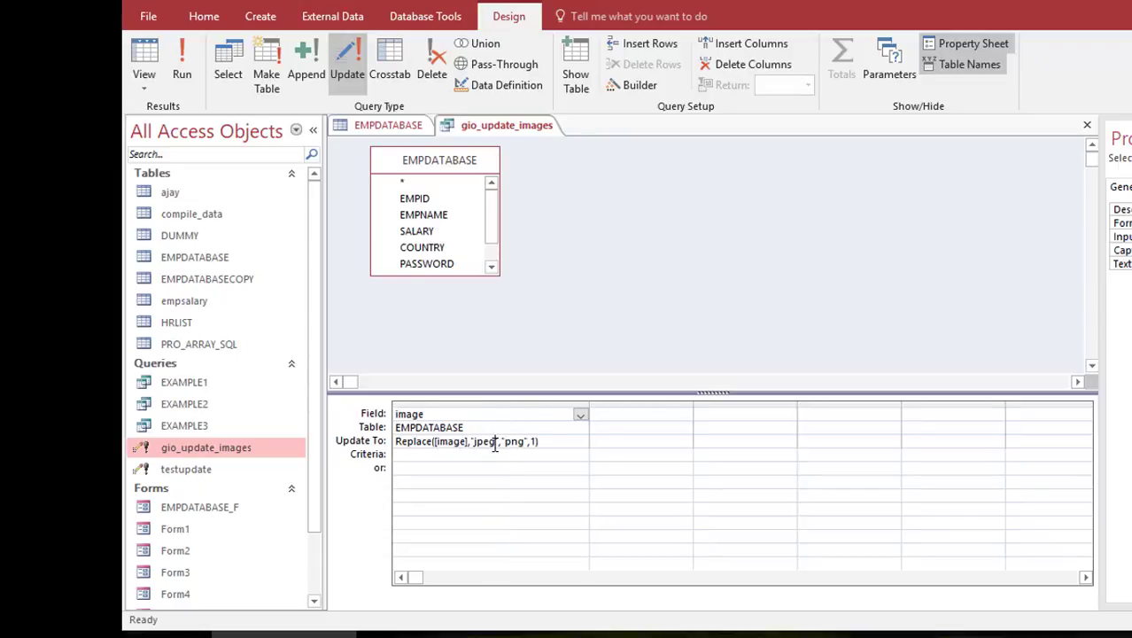
pyautogui.press('BackSpace')
pyautogui.press('BackSpace')
pyautogui.press('BackSpace')
pyautogui.press('BackSpace')
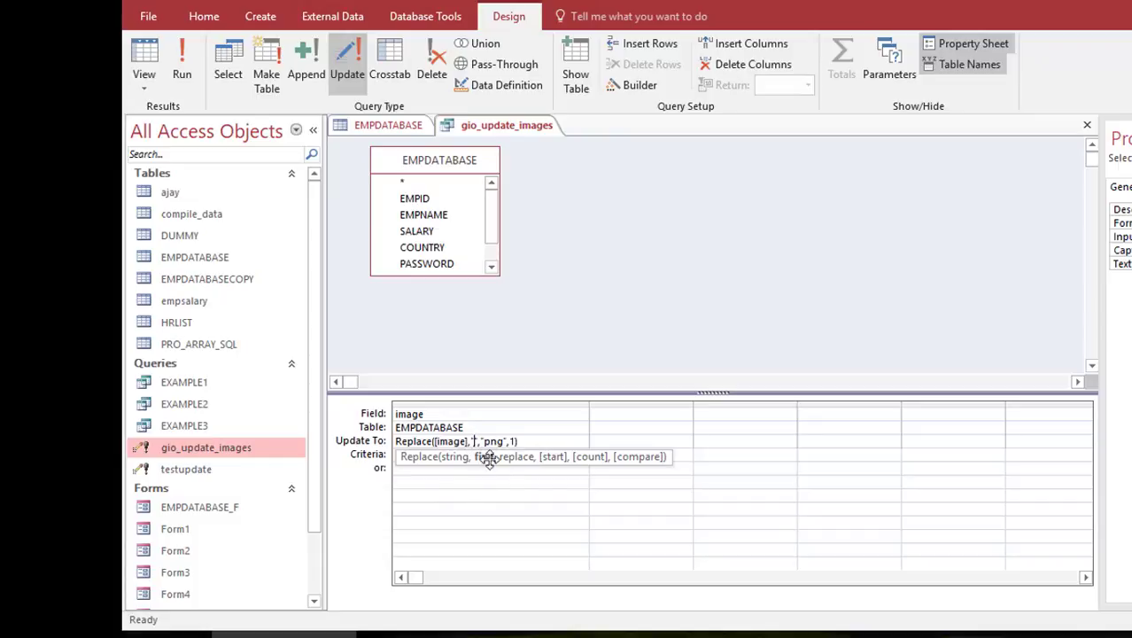
pyautogui.press('Escape')
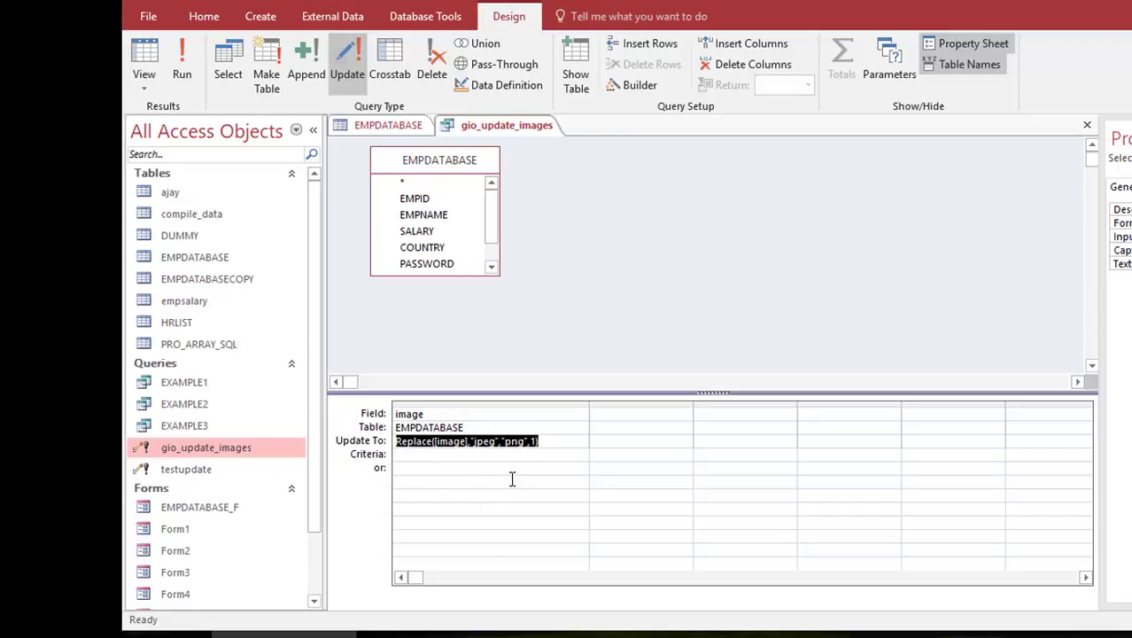
pyautogui.click(389, 129)
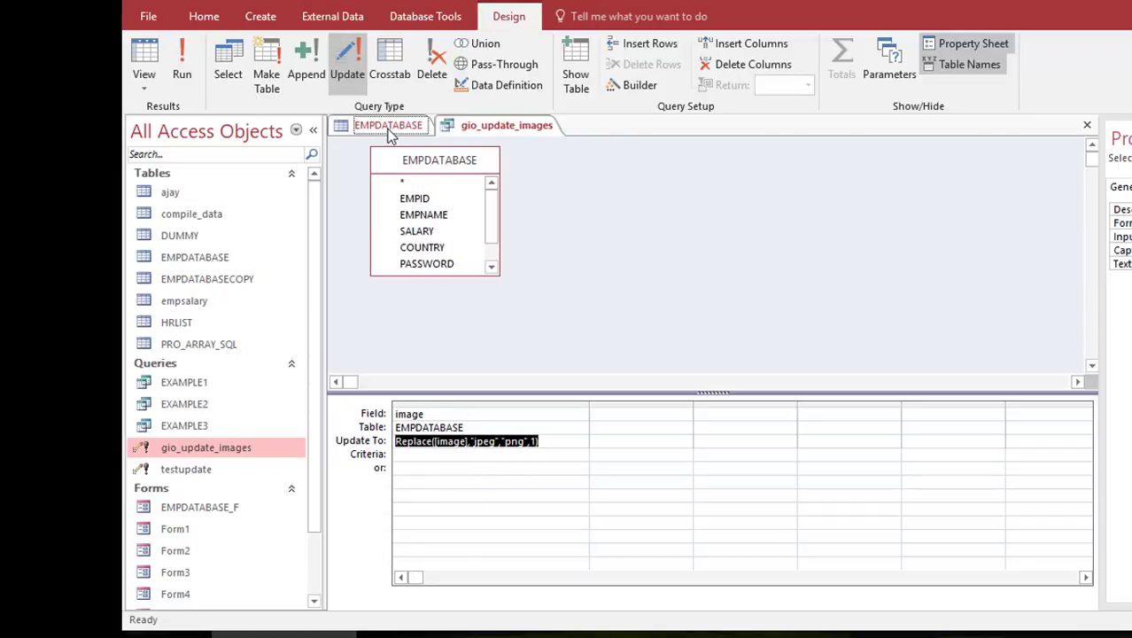
pyautogui.click(523, 125)
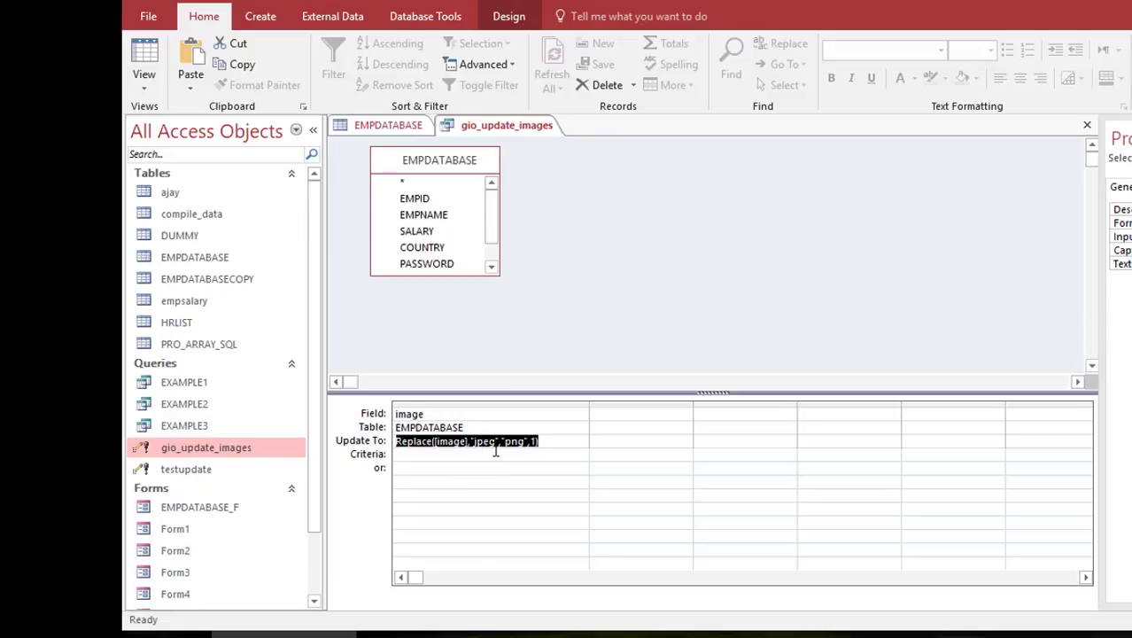
pyautogui.click(488, 442)
pyautogui.hotkey('ctrl', 'w')
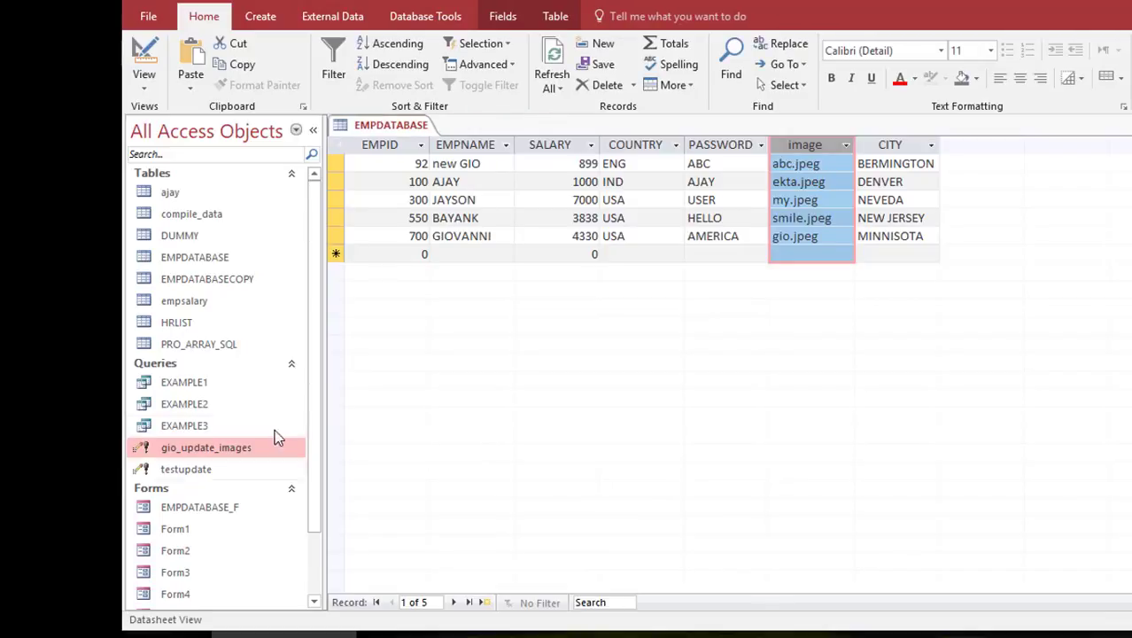
# Open testupdate in Design View and change Update To to Replace([image],".jpeg",".png",1).
pyautogui.click(191, 472)
pyautogui.rightClick(190, 473)
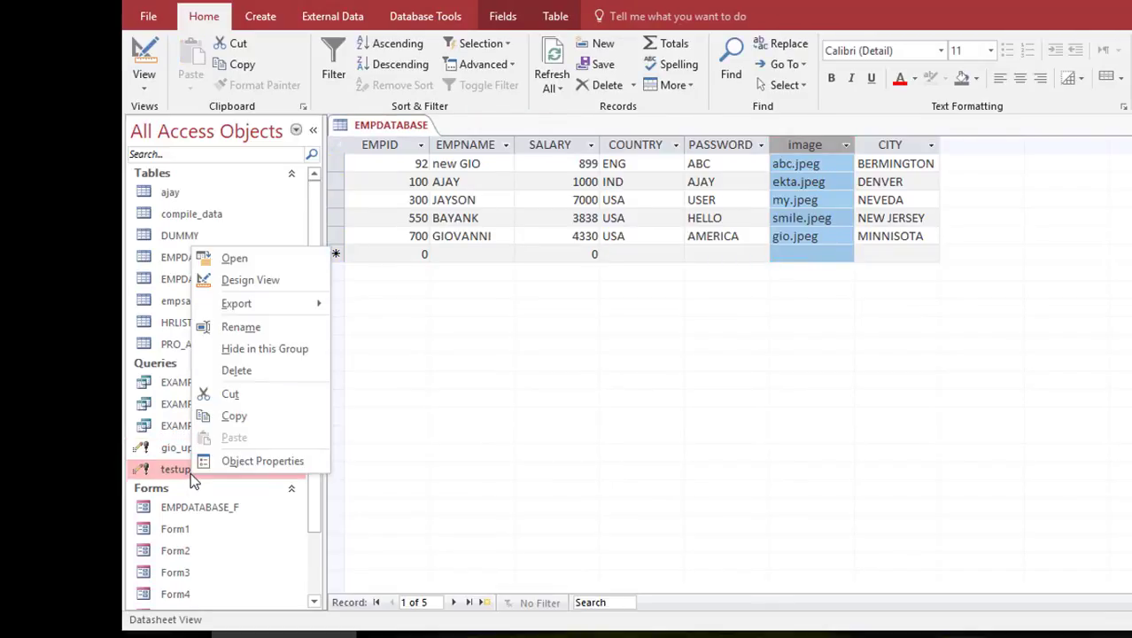
pyautogui.click(269, 278)
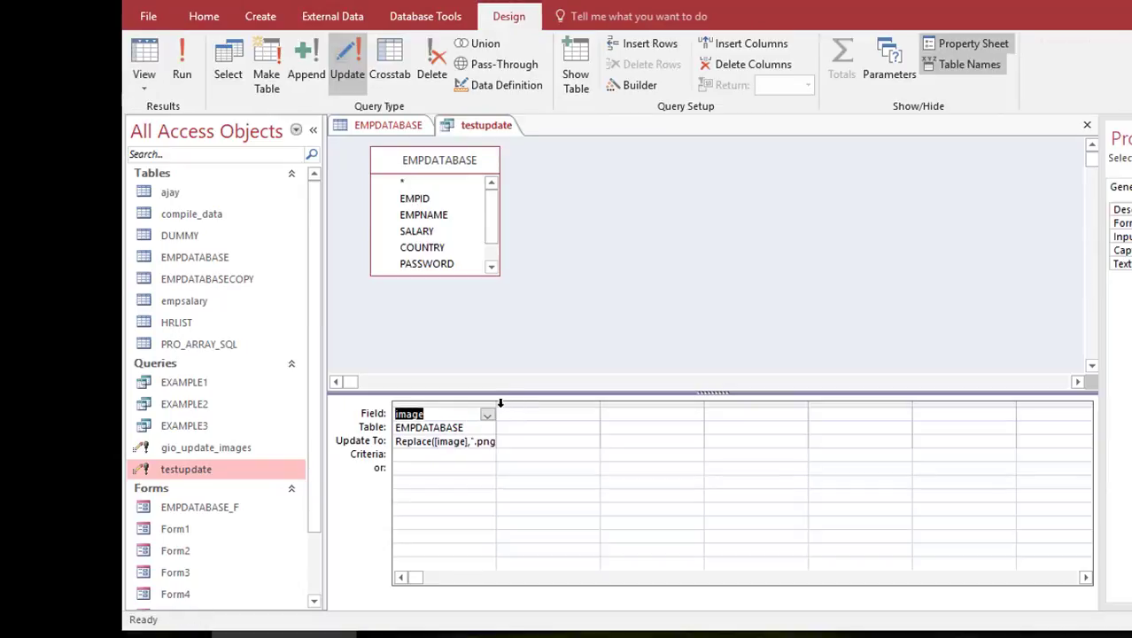
pyautogui.moveTo(497, 401); pyautogui.dragTo(637, 407)
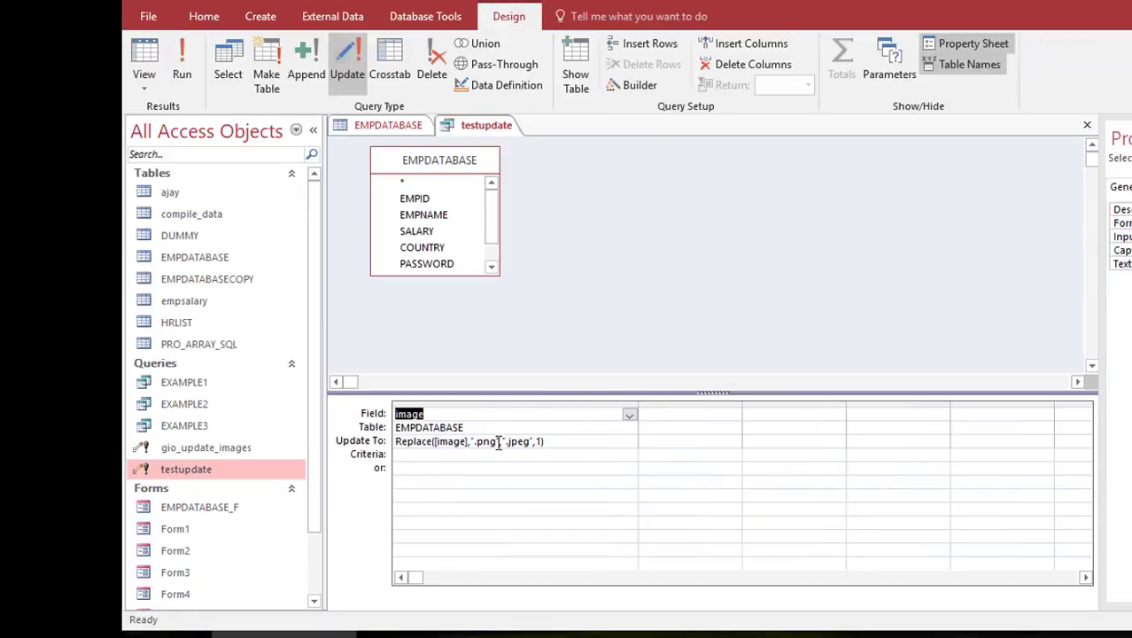
pyautogui.click(497, 441)
pyautogui.press('BackSpace')
pyautogui.press('BackSpace')
pyautogui.press('BackSpace')
pyautogui.write('jpe')
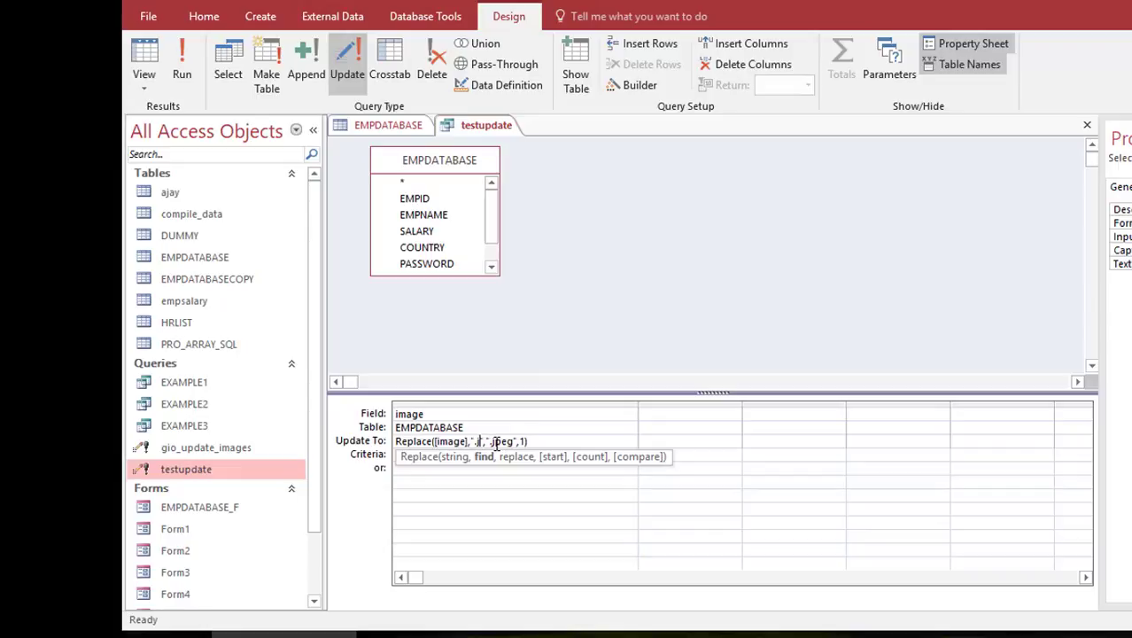
pyautogui.write('g')
pyautogui.click(531, 441)
pyautogui.press('BackSpace')
pyautogui.press('BackSpace')
pyautogui.press('BackSpace')
pyautogui.press('BackSpace')
pyautogui.press('BackSpace')
pyautogui.write('png",')
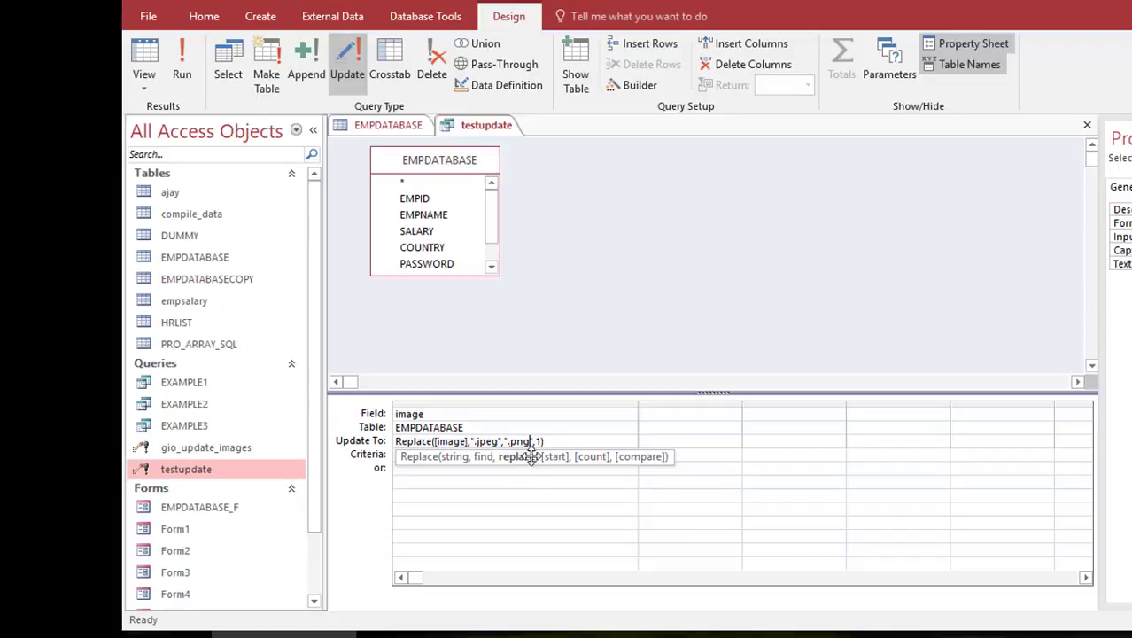
pyautogui.click(539, 504)
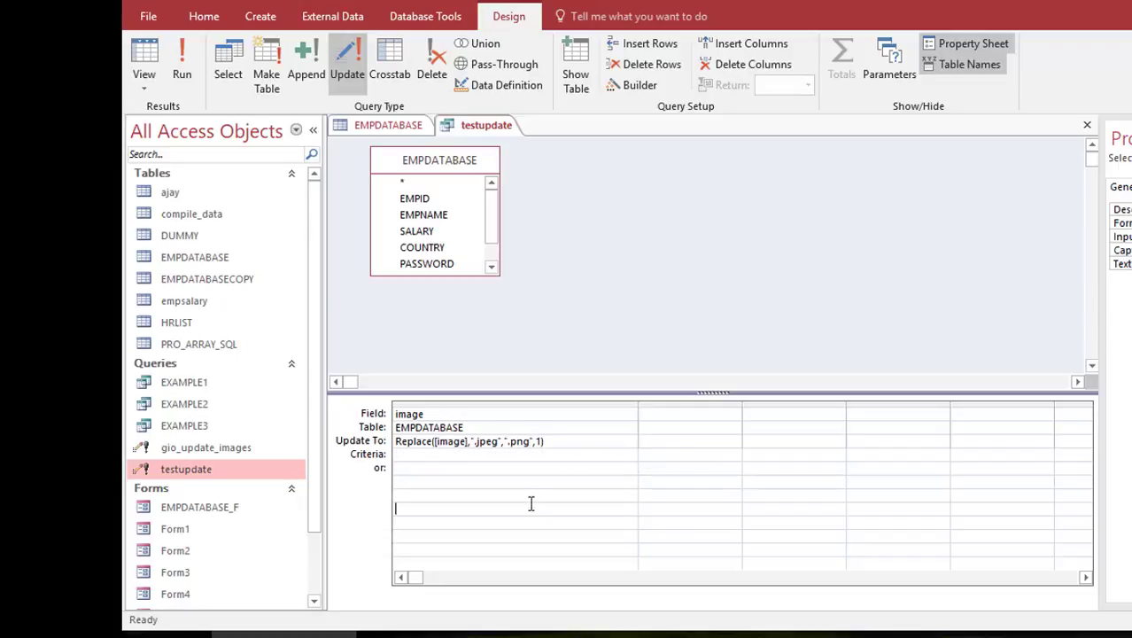
# Preview the five .jpeg image names in Datasheet view, then close testupdate and save changes.
pyautogui.click(144, 70)
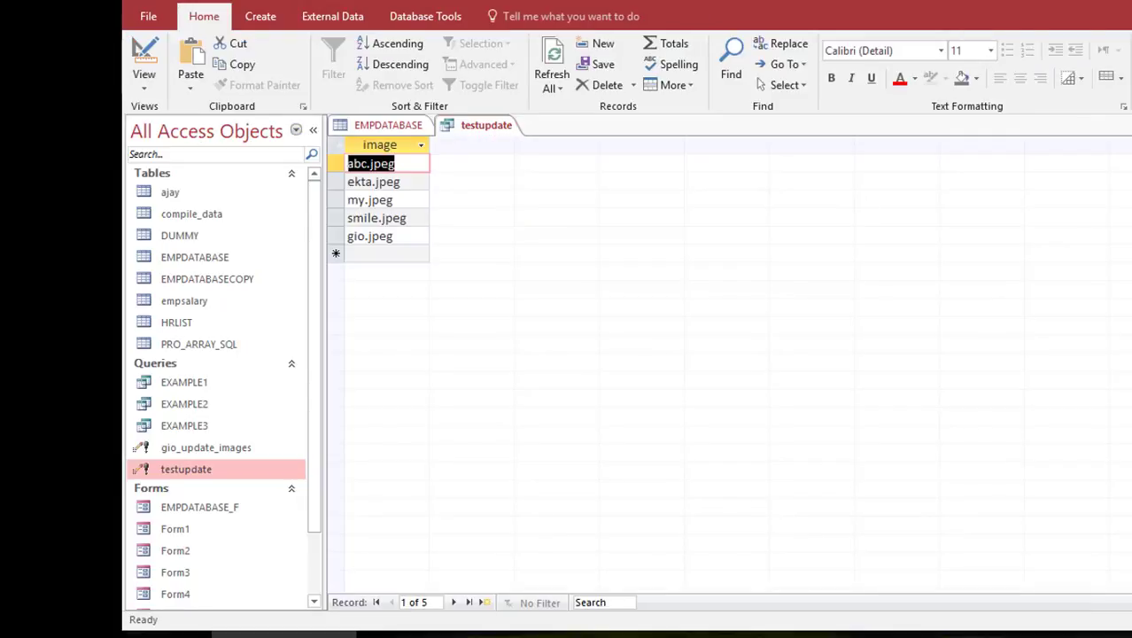
pyautogui.hotkey('ctrl', 'w')
pyautogui.click(682, 364)
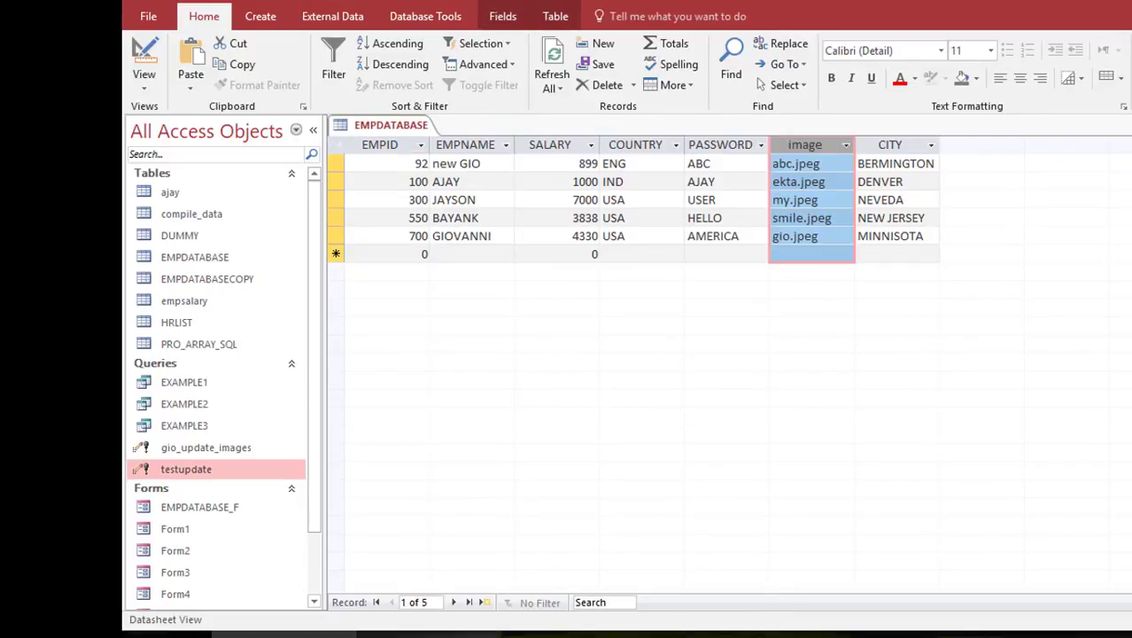
pyautogui.hotkey('alt', 'F11')
# Add DoCmd.OpenQuery "testupdate" inside Sub updatequery, remove the blank lines, and start running it.
pyautogui.write('domc')
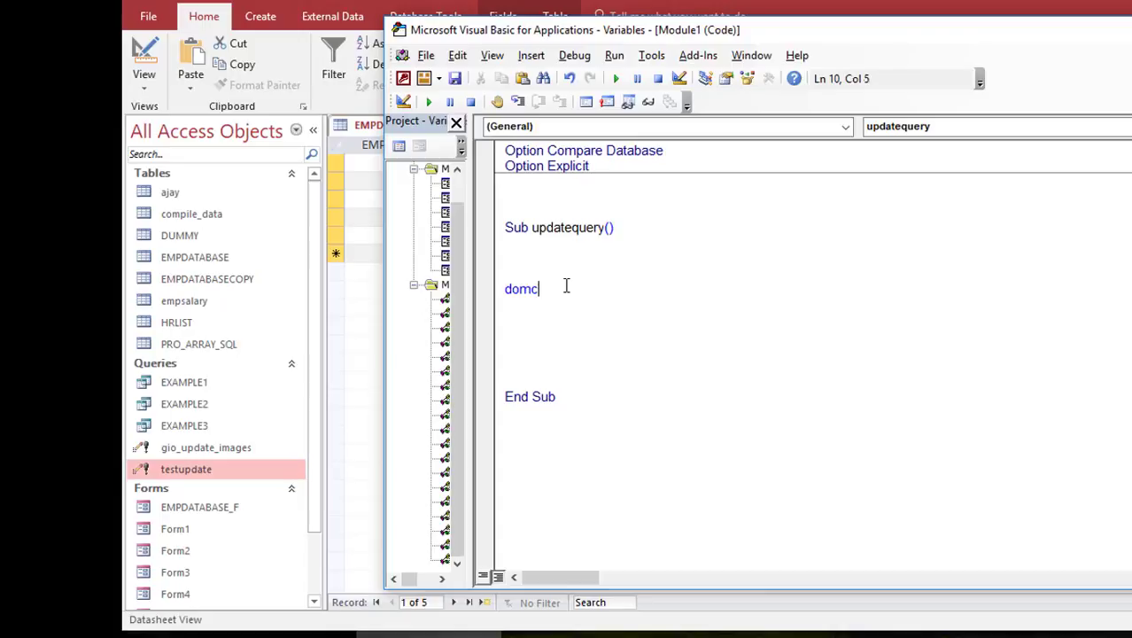
pyautogui.press('BackSpace')
pyautogui.press('BackSpace')
pyautogui.write('cmd.')
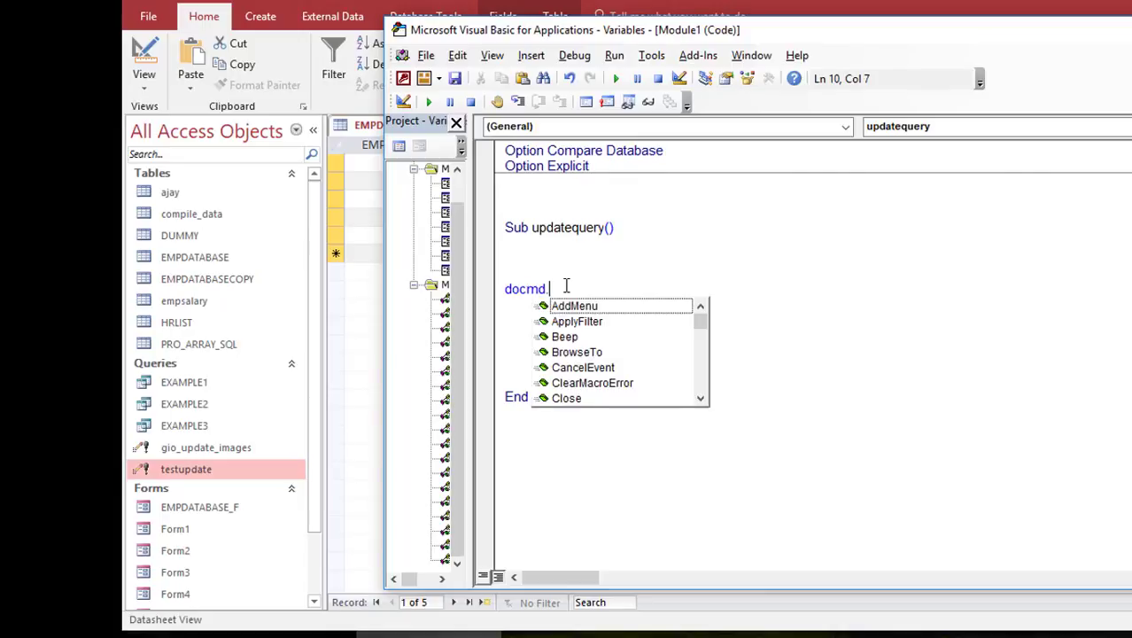
pyautogui.write('open')
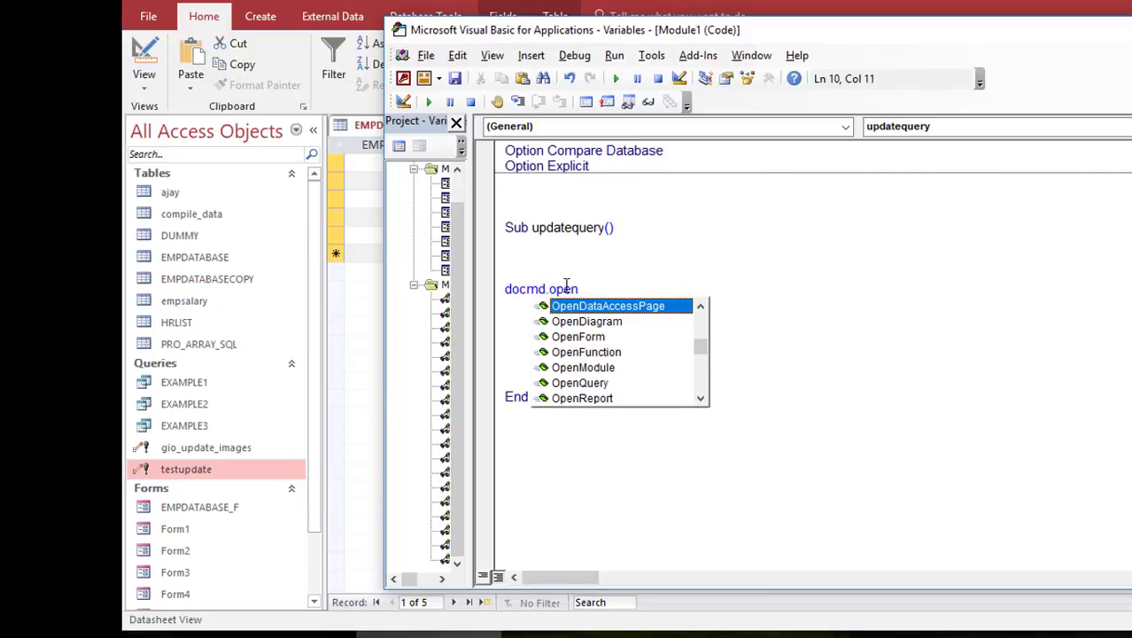
pyautogui.write('q')
pyautogui.press('Tab')
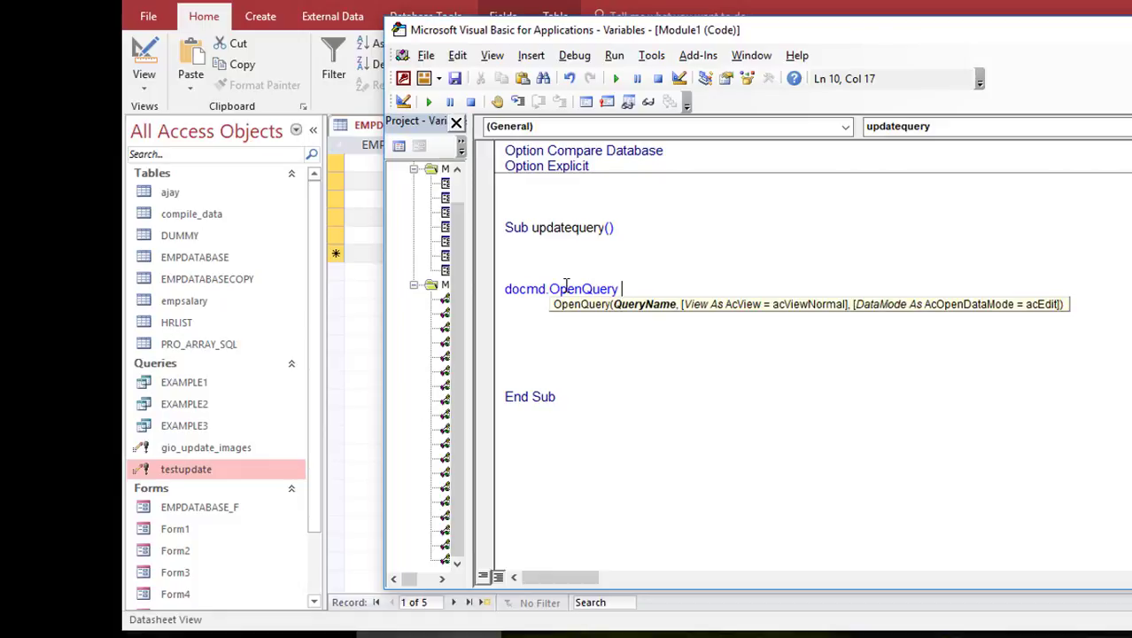
pyautogui.write('"testupdate"')
pyautogui.press('Down')
pyautogui.press('Down')
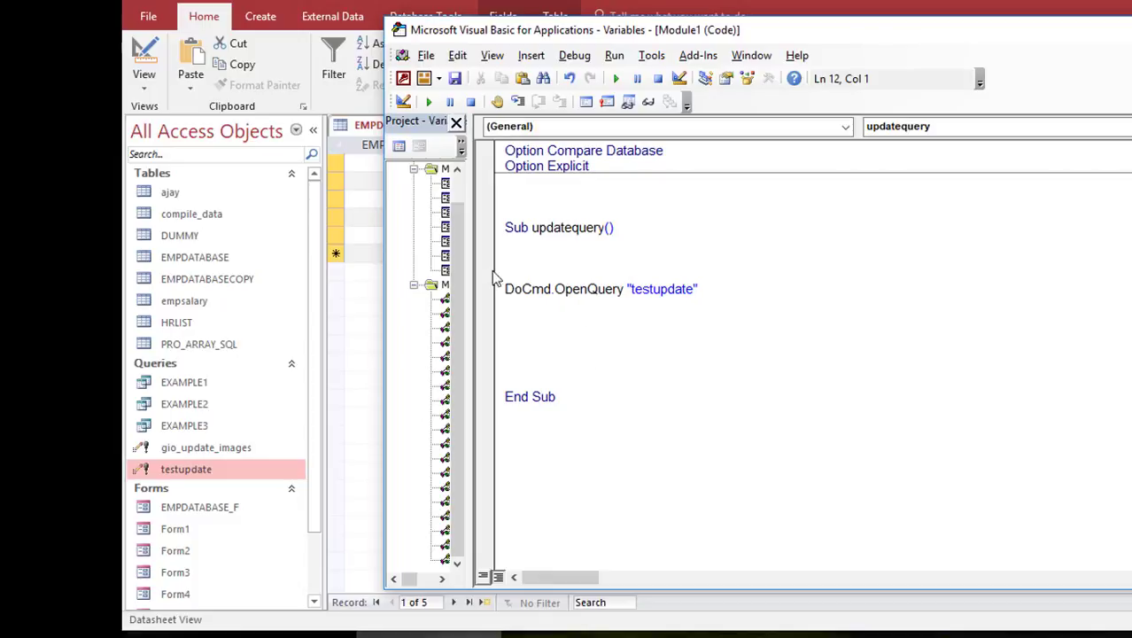
pyautogui.press('BackSpace')
pyautogui.press('BackSpace')
pyautogui.press('BackSpace')
pyautogui.press('BackSpace')
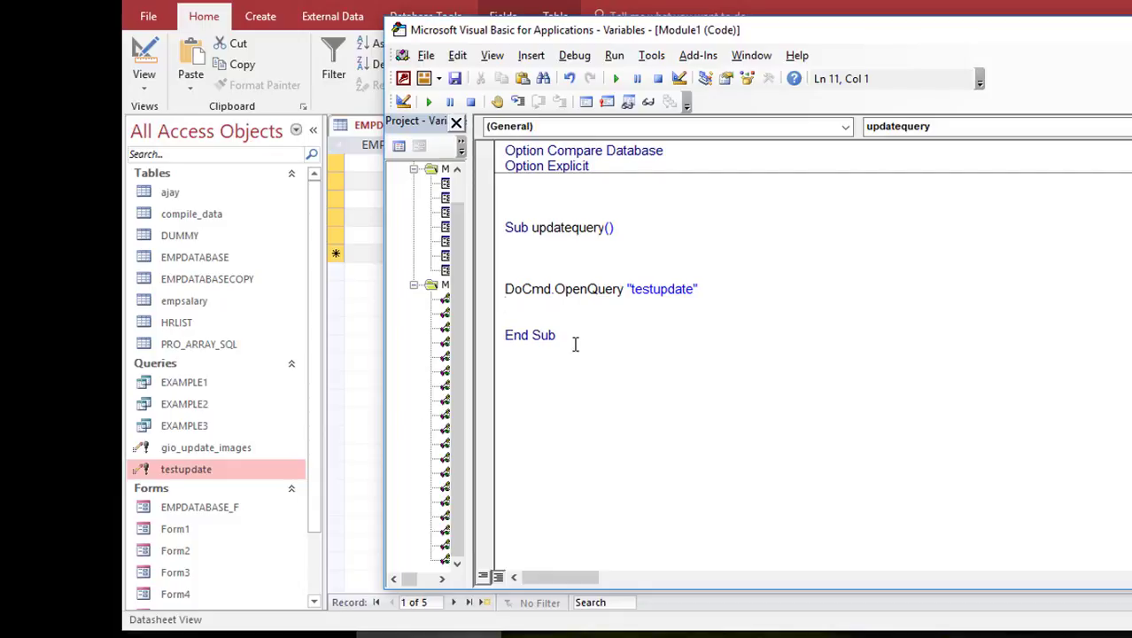
pyautogui.press('F8')
pyautogui.press('F8')
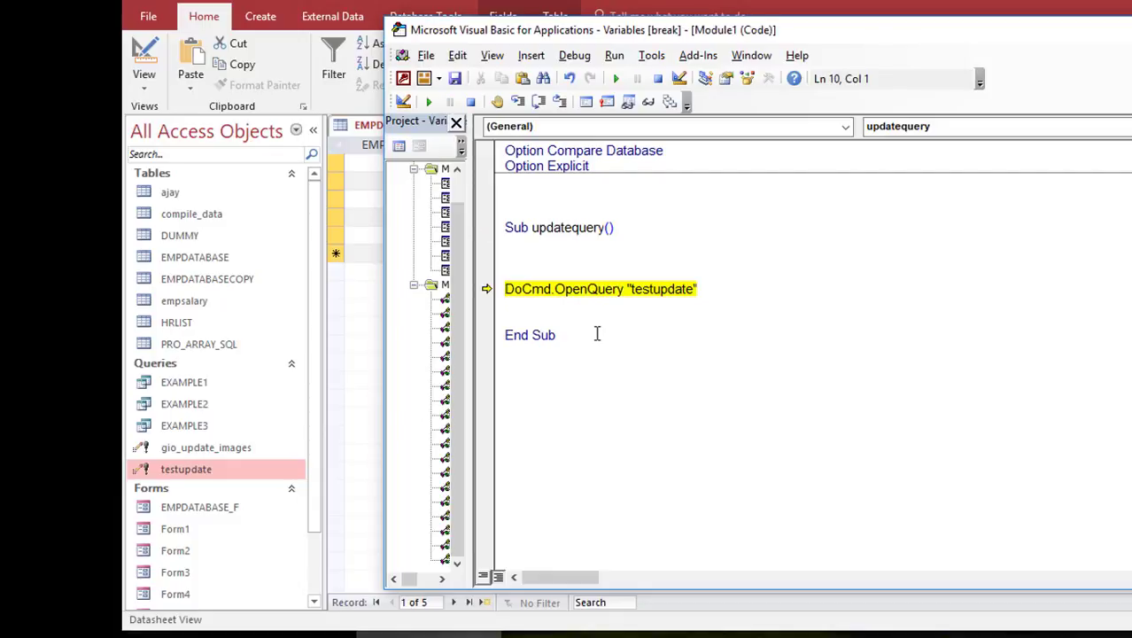
# Decline the 5-row update, end the macro at error 2501, and indent the DoCmd.OpenQuery line.
pyautogui.press('F8')
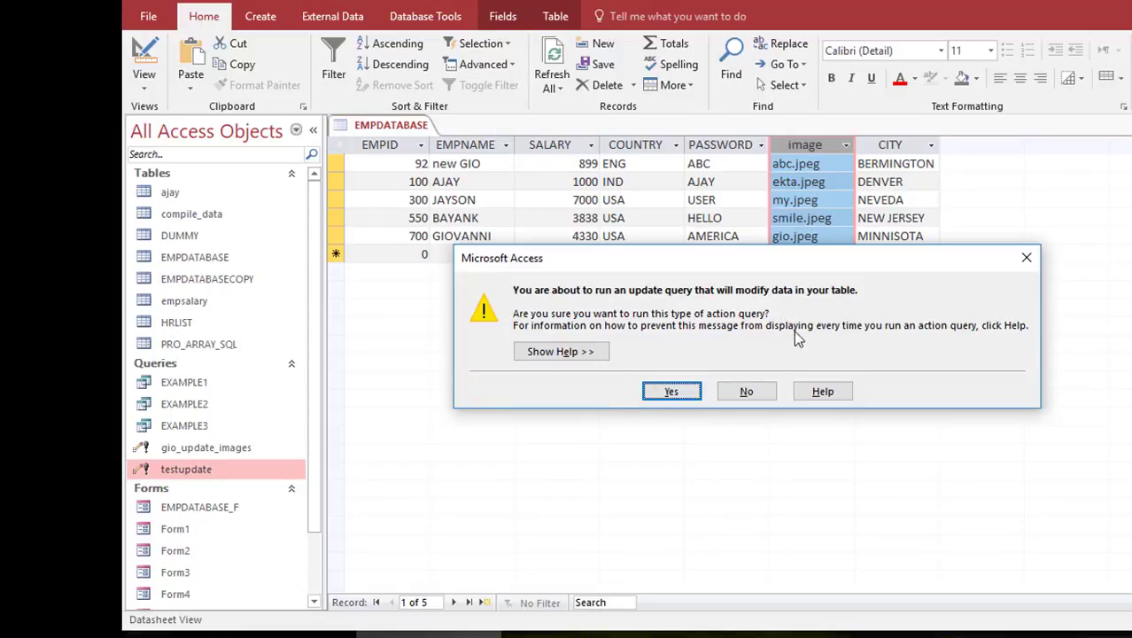
pyautogui.click(675, 392)
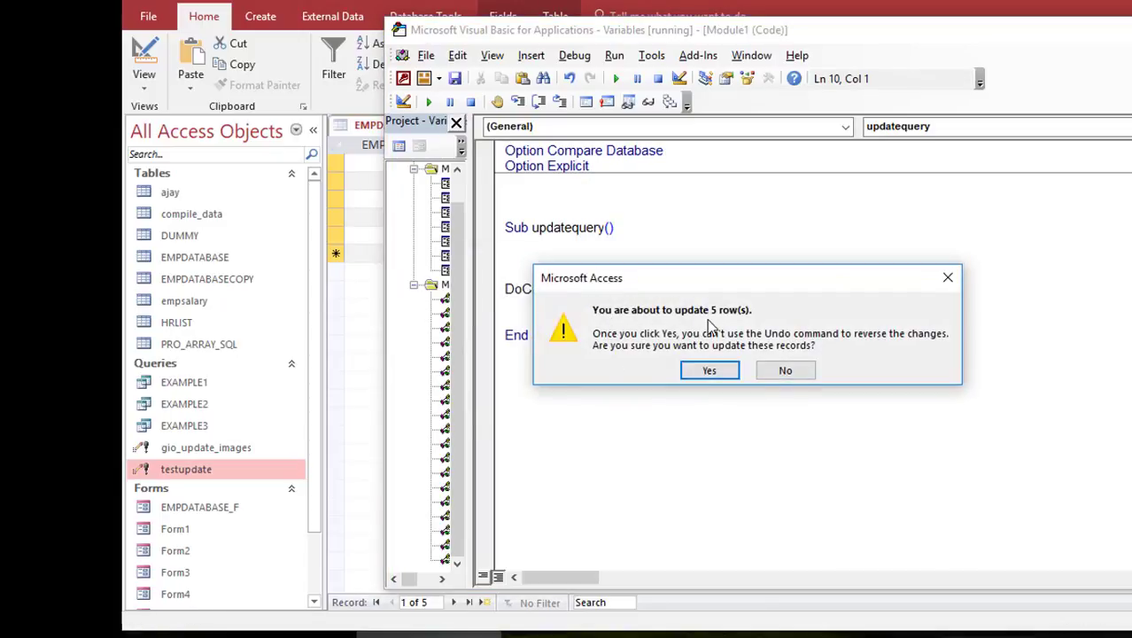
pyautogui.click(802, 373)
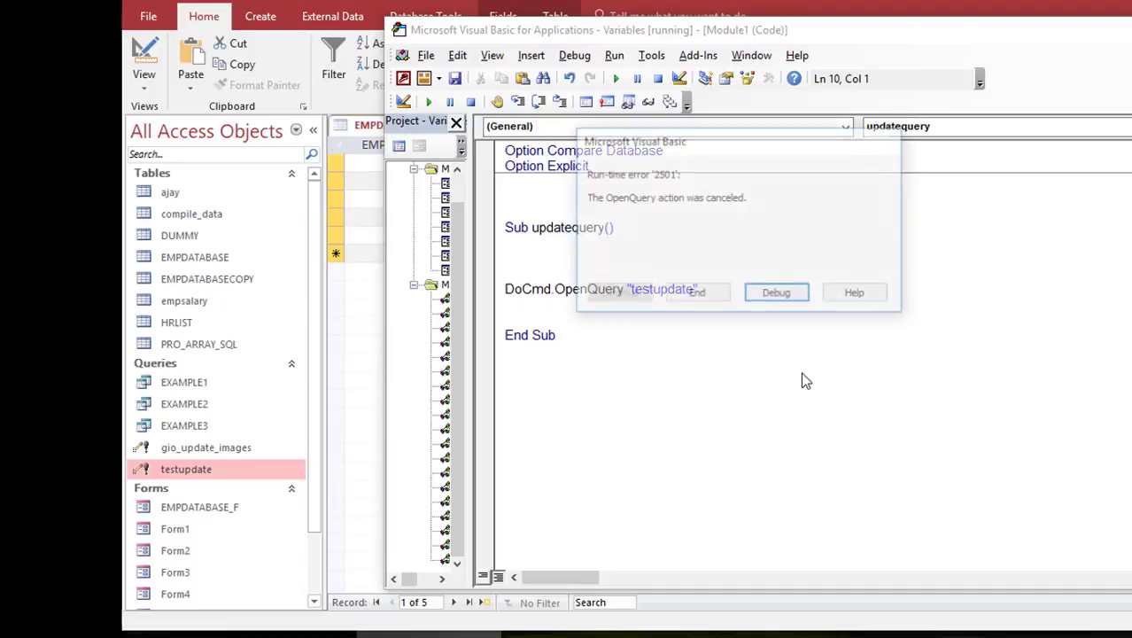
pyautogui.click(706, 295)
pyautogui.press('Tab')
pyautogui.press('Tab')
pyautogui.click(560, 254)
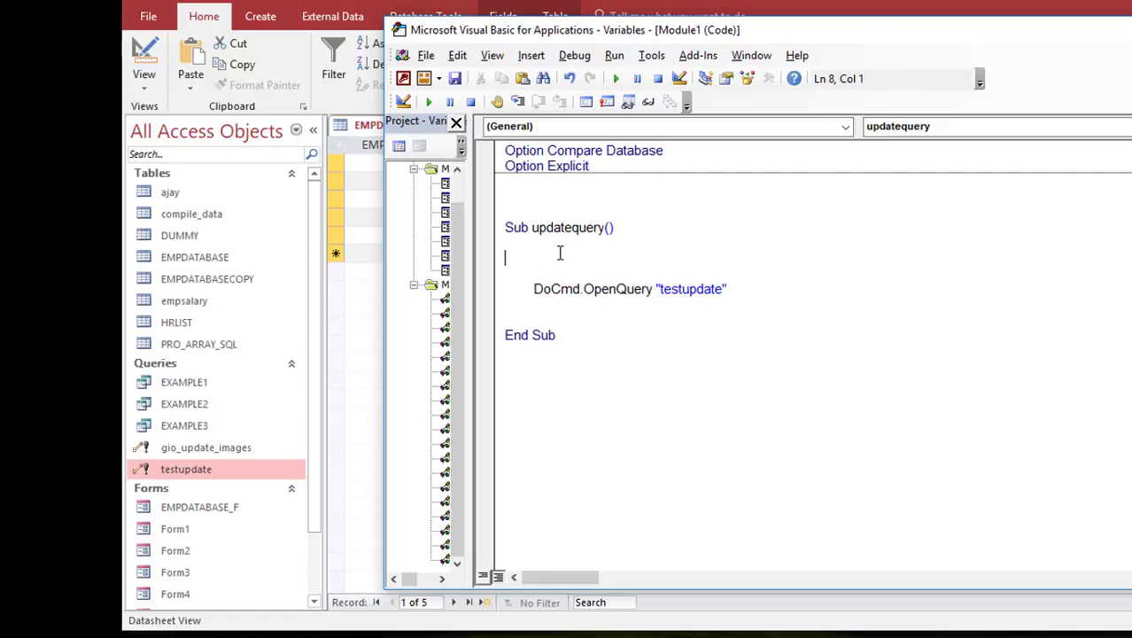
# Add DoCmd.SetWarnings = False on the empty line above DoCmd.OpenQuery.
pyautogui.write('docmd.')
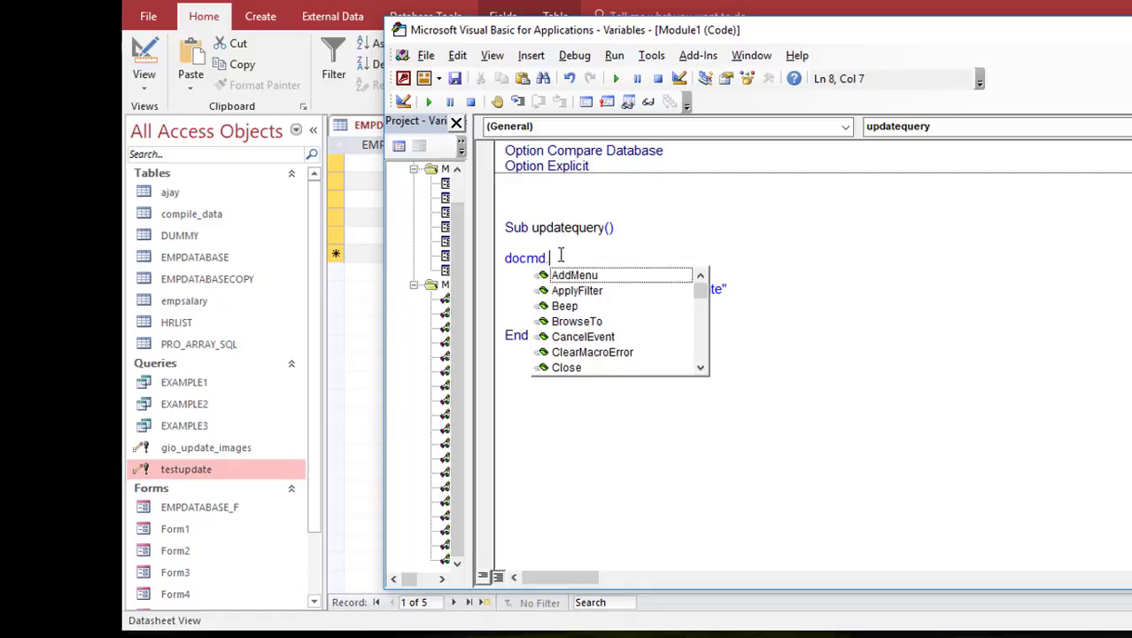
pyautogui.write('setw')
pyautogui.press('Tab')
pyautogui.write('= fal')
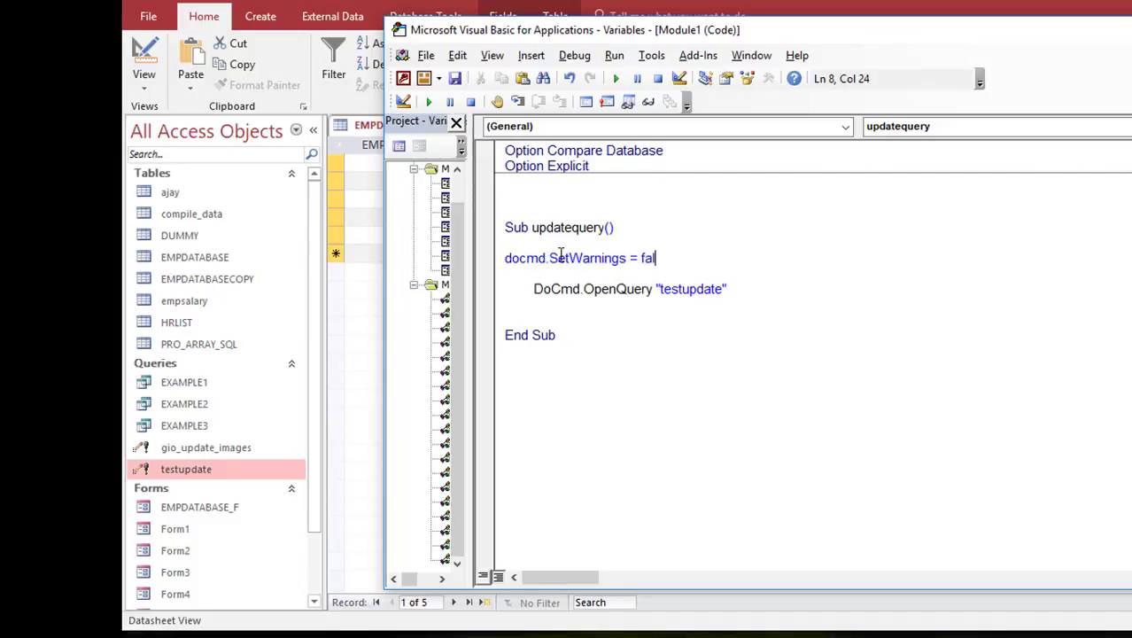
pyautogui.write('se')
pyautogui.click(517, 303)
# Copy that line to just before End Sub and change its value to True.
pyautogui.press('Up')
pyautogui.press('Up')
pyautogui.press('Up')
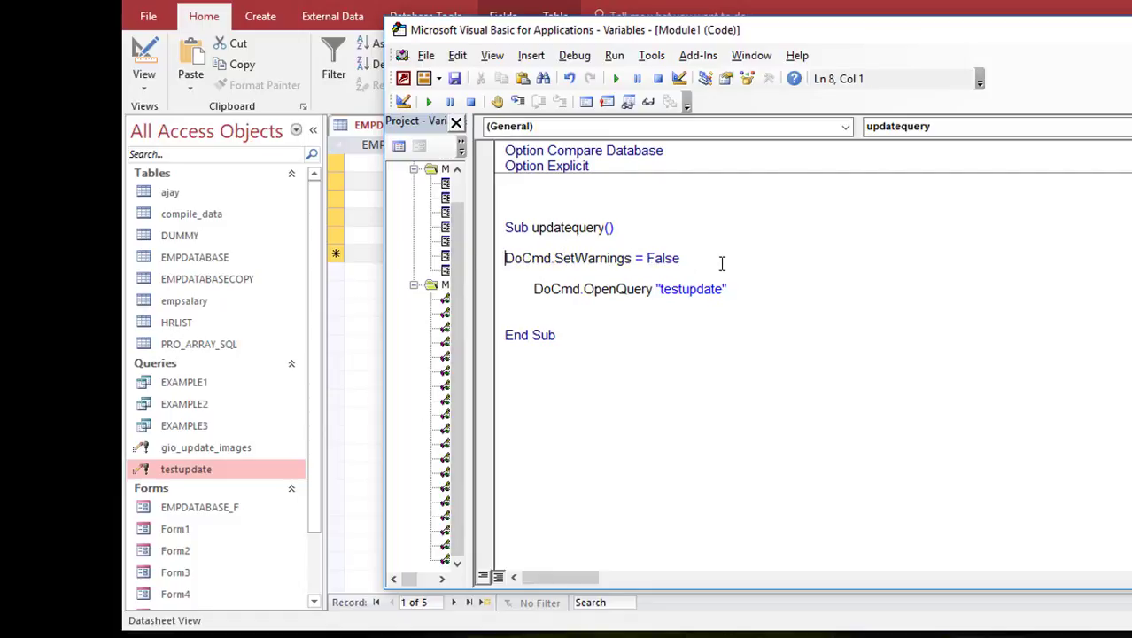
pyautogui.write('DoCmd.SetWarnings = True')
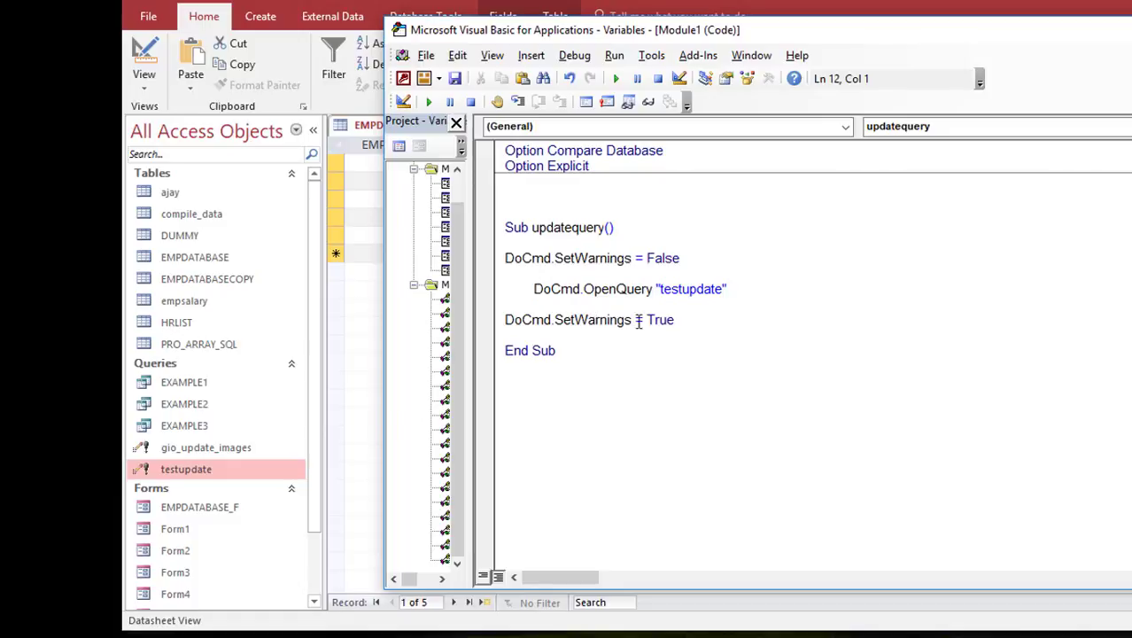
pyautogui.doubleClick(677, 320)
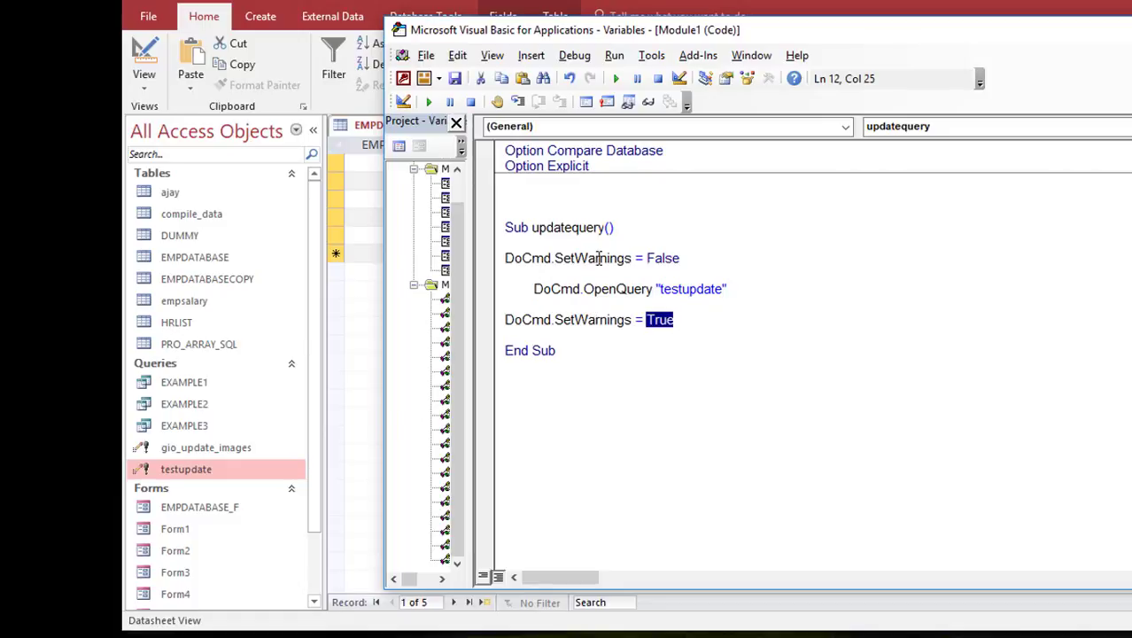
pyautogui.click(737, 320)
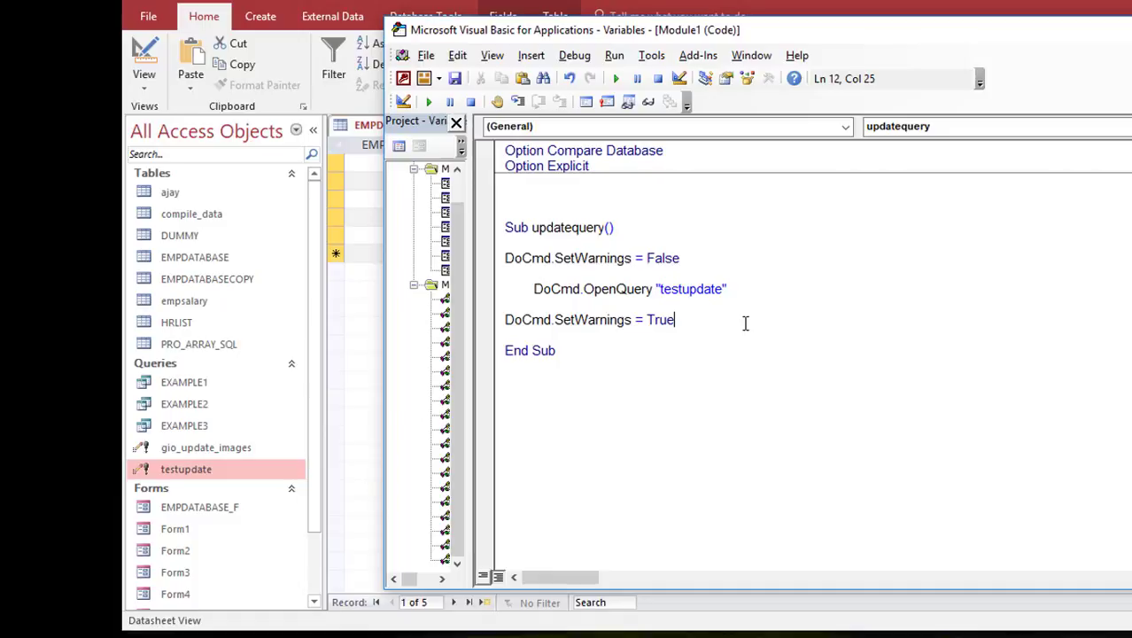
pyautogui.click(697, 256)
# Run updatequery, dismiss 'Argument not optional', and delete the = signs from both SetWarnings lines.
pyautogui.moveTo(789, 35); pyautogui.dragTo(1049, 63)
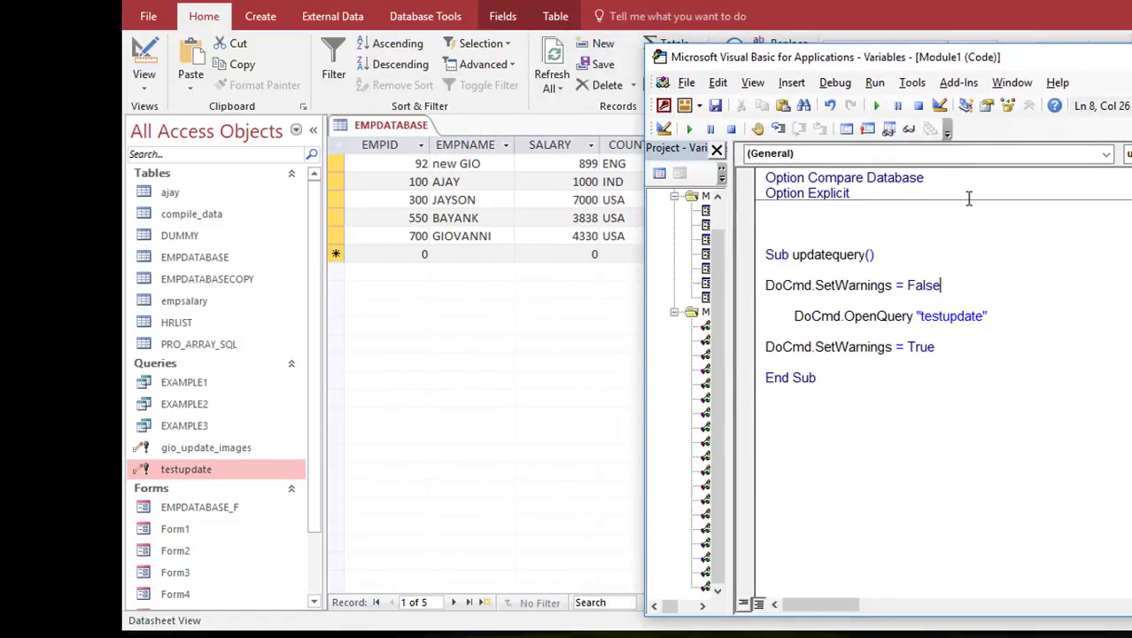
pyautogui.click(877, 107)
pyautogui.click(736, 378)
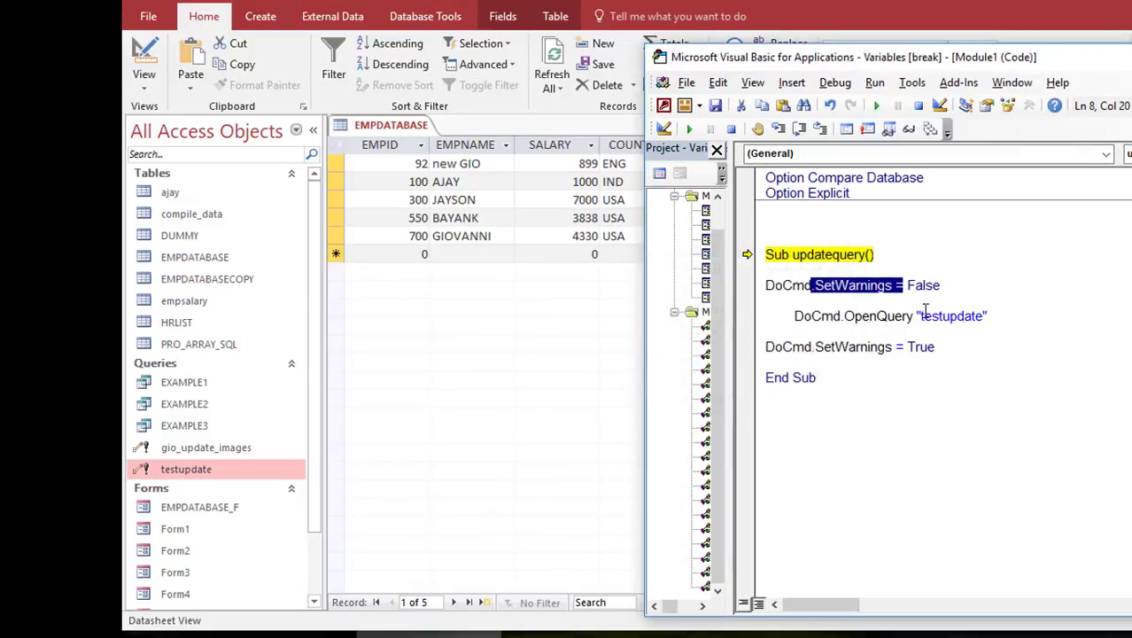
pyautogui.click(906, 313)
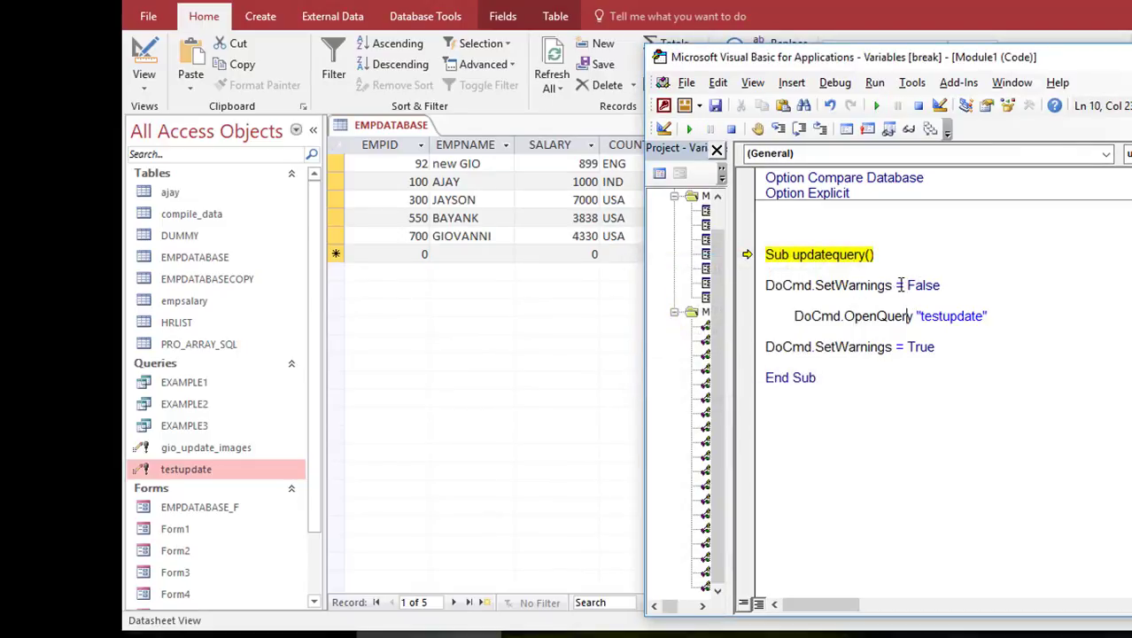
pyautogui.click(903, 285)
pyautogui.press('BackSpace')
pyautogui.press('BackSpace')
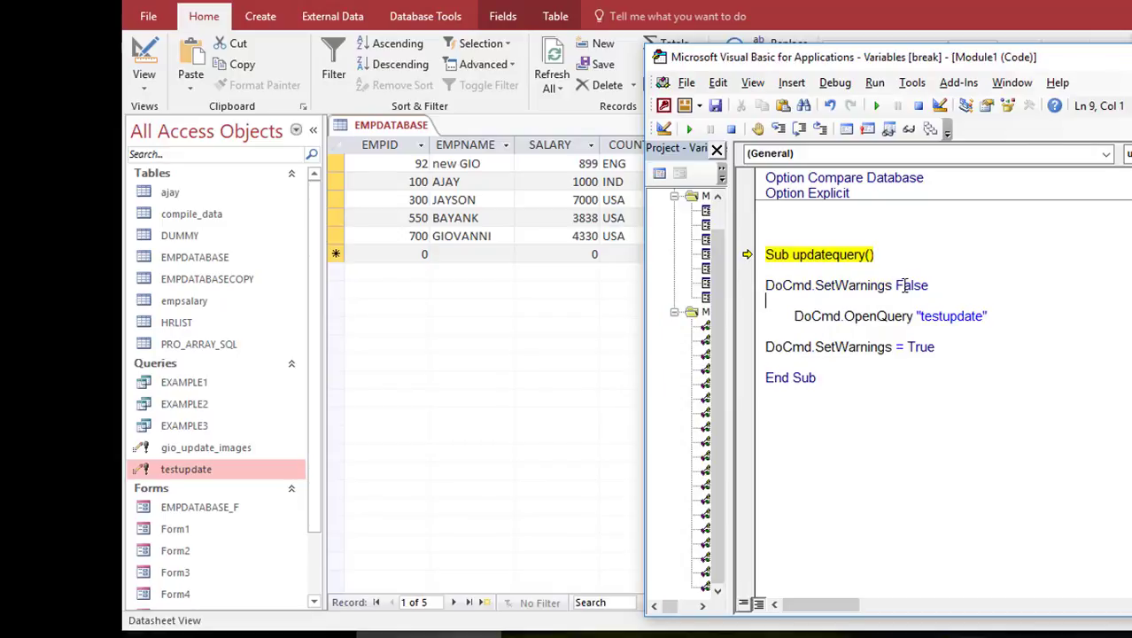
pyautogui.click(905, 346)
pyautogui.press('BackSpace')
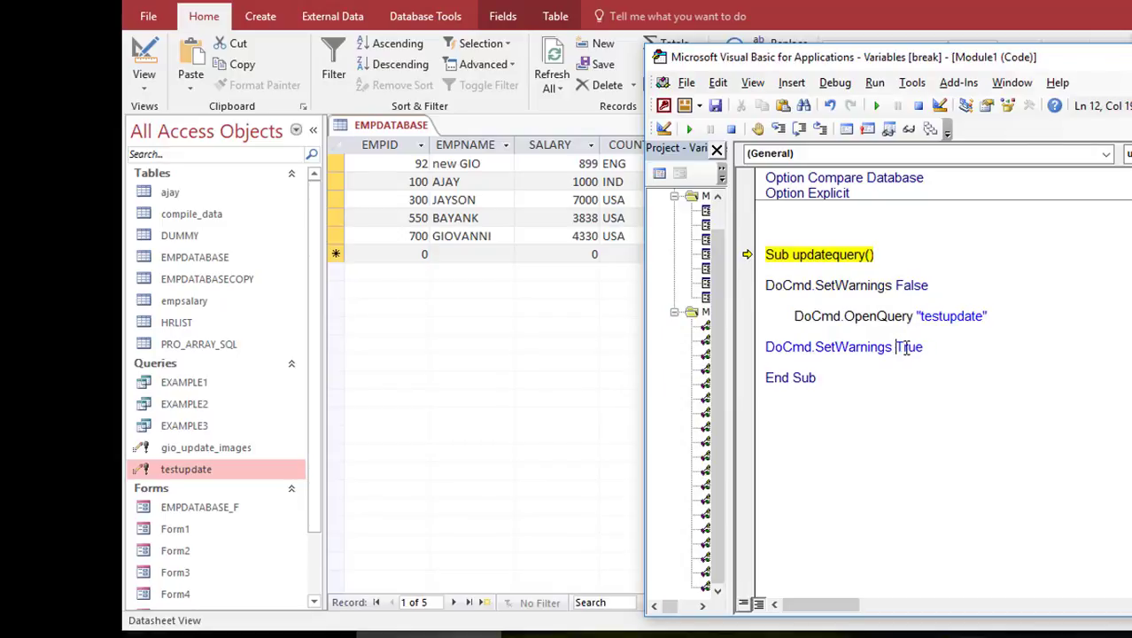
# Resume the corrected macro and check that EMPDATABASE's image column shows .png names like abc.png.
pyautogui.click(878, 106)
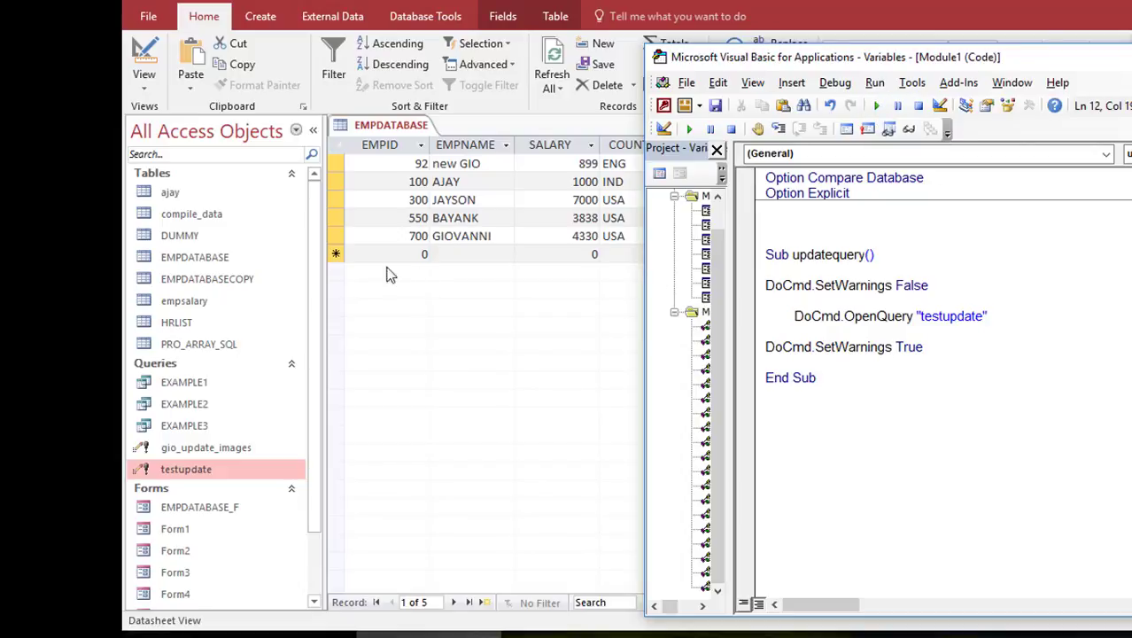
pyautogui.click(335, 254)
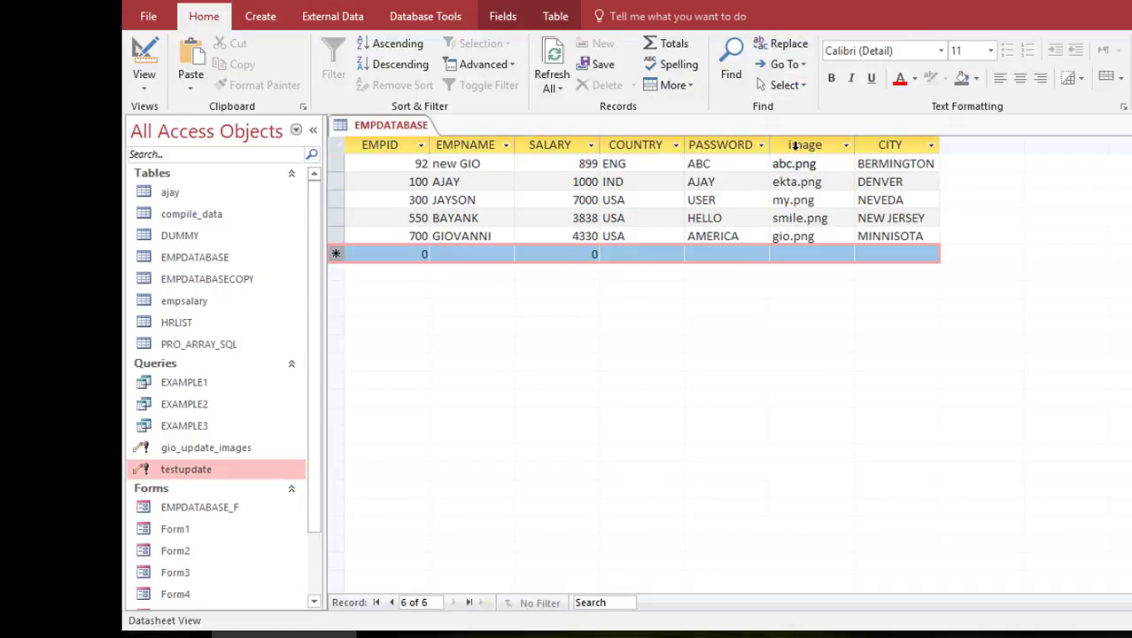
pyautogui.click(808, 144)
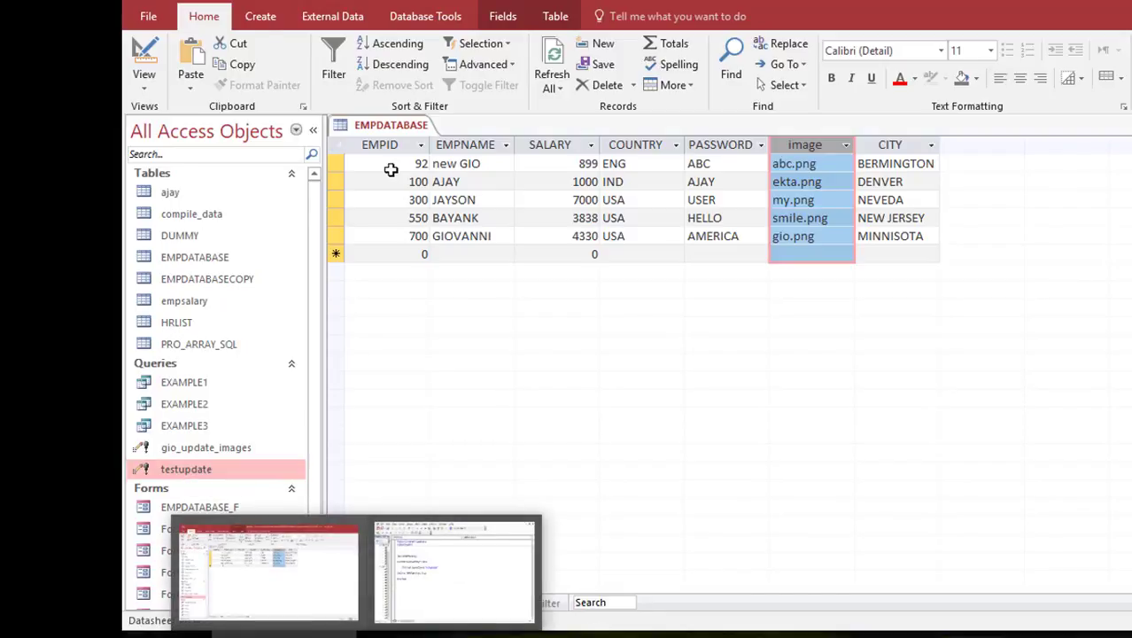
# Create a new blank form in Design view and draw a Command0 button, skipping the wizard.
pyautogui.click(262, 20)
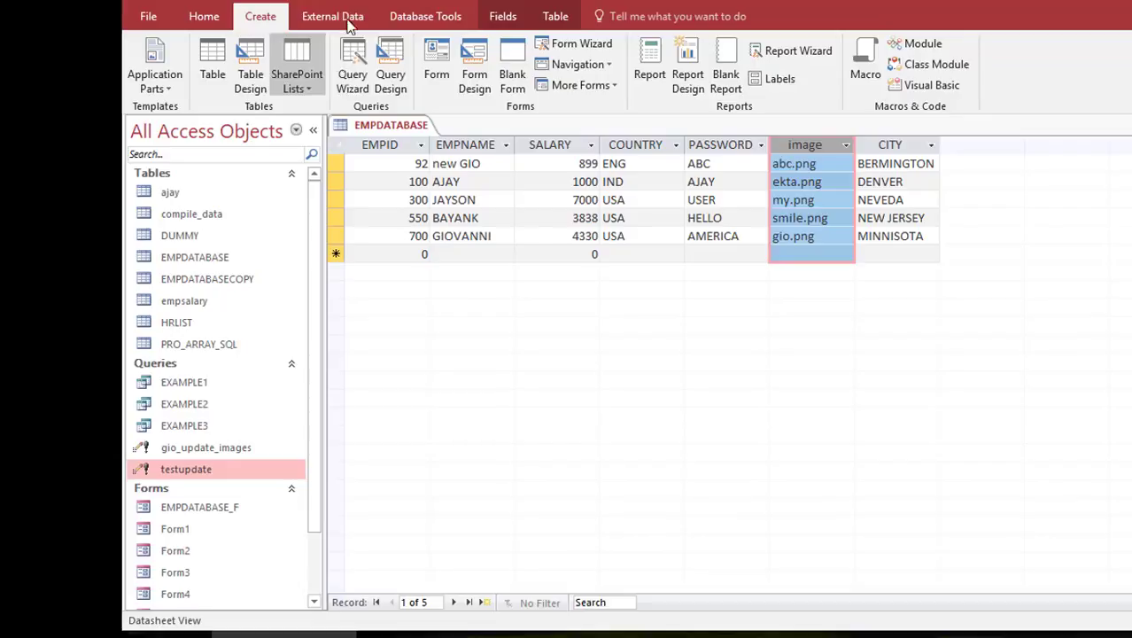
pyautogui.click(475, 81)
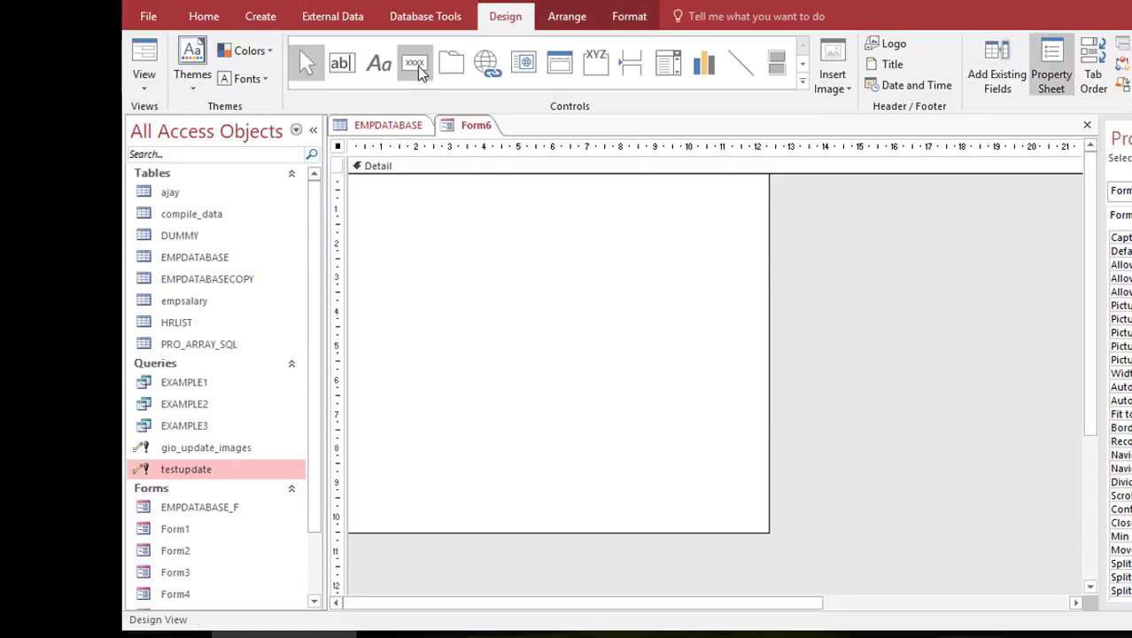
pyautogui.click(420, 72)
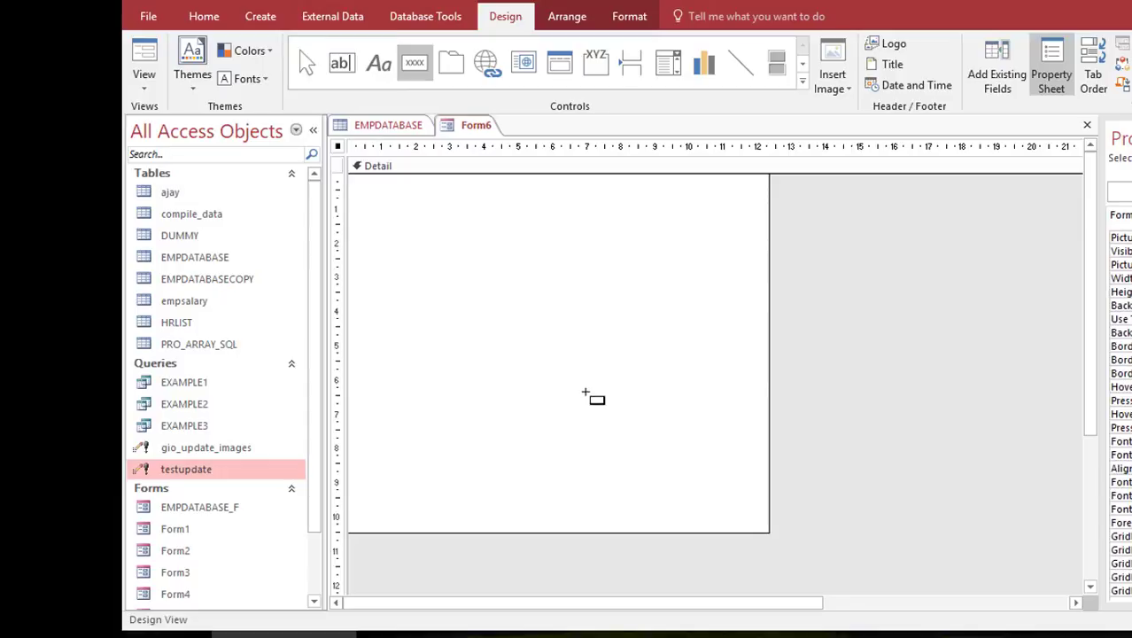
pyautogui.moveTo(472, 316); pyautogui.dragTo(580, 333)
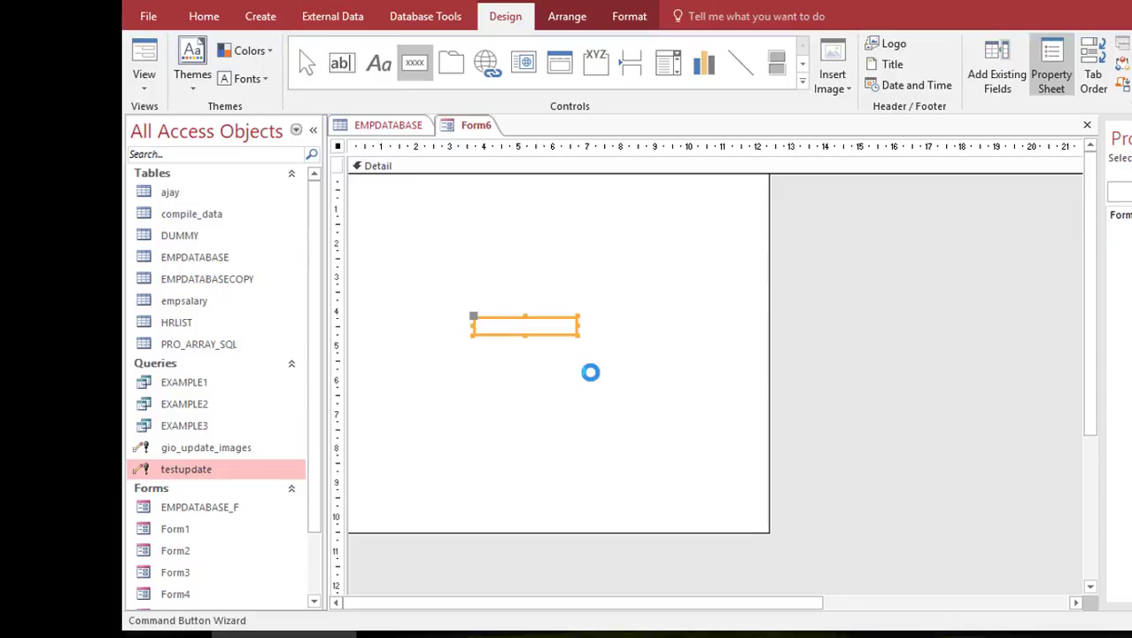
pyautogui.click(683, 360)
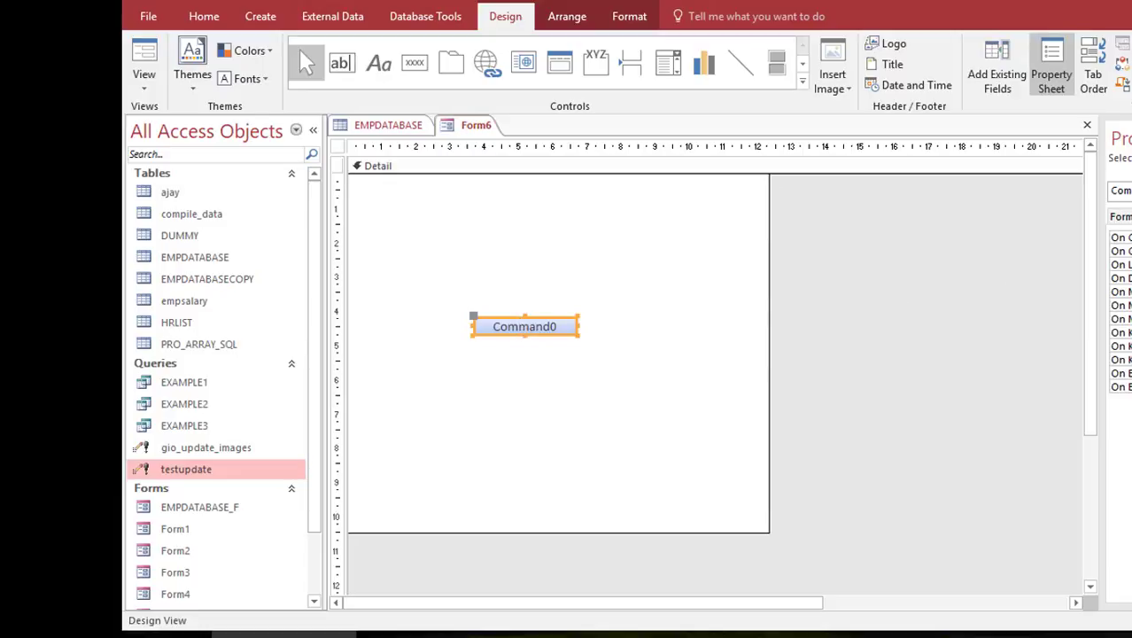
# Open the builder for Command0's On Click property and choose Code Builder.
pyautogui.click(1120, 238)
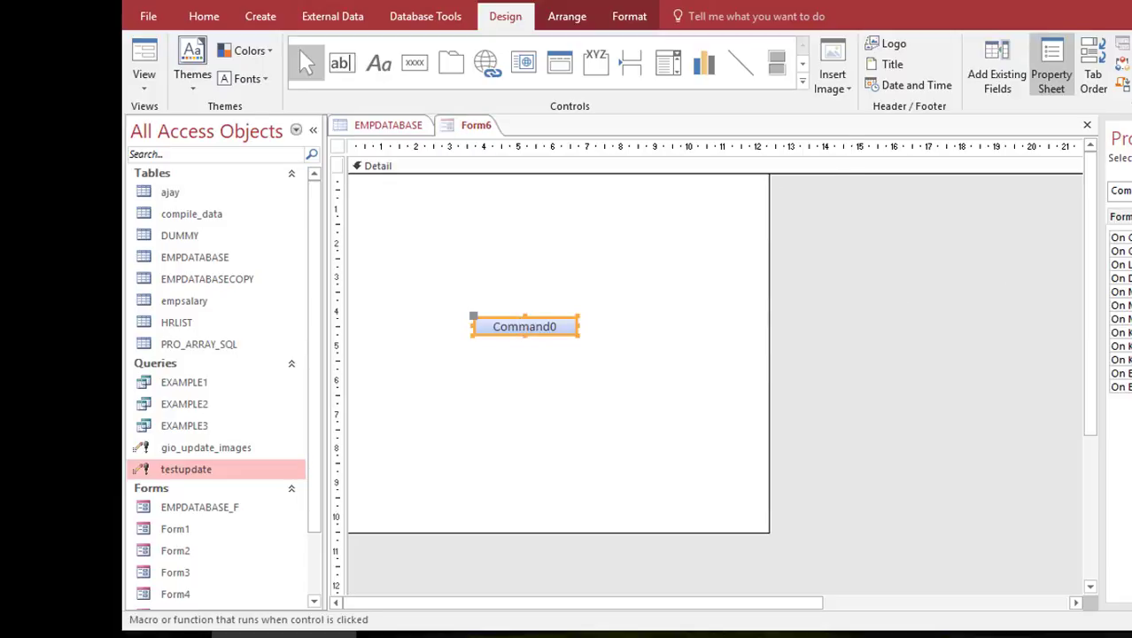
pyautogui.click(1129, 237)
pyautogui.click(664, 171)
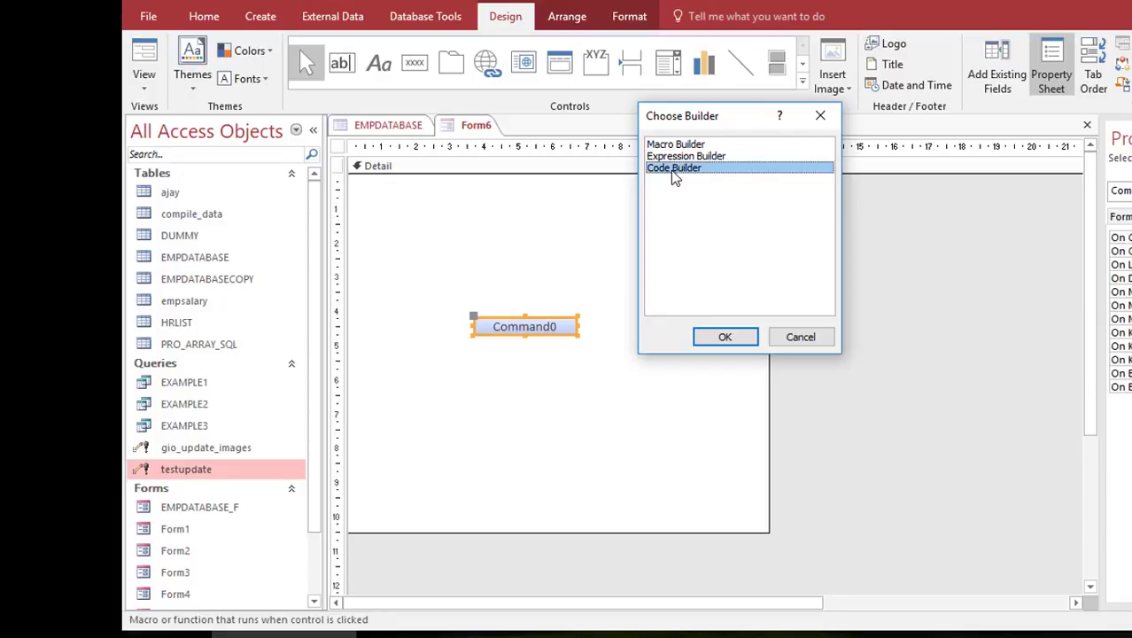
# Write Call updatequery inside Command0_Click, then switch Form6 to Form View.
pyautogui.doubleClick(675, 169)
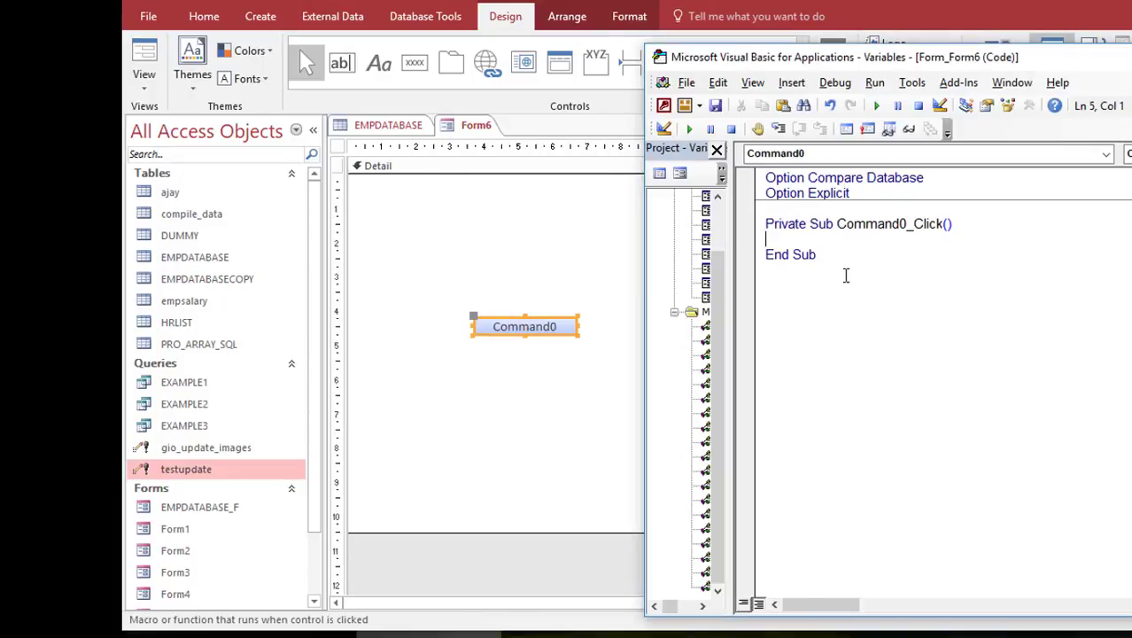
pyautogui.press('Return')
pyautogui.write('call ')
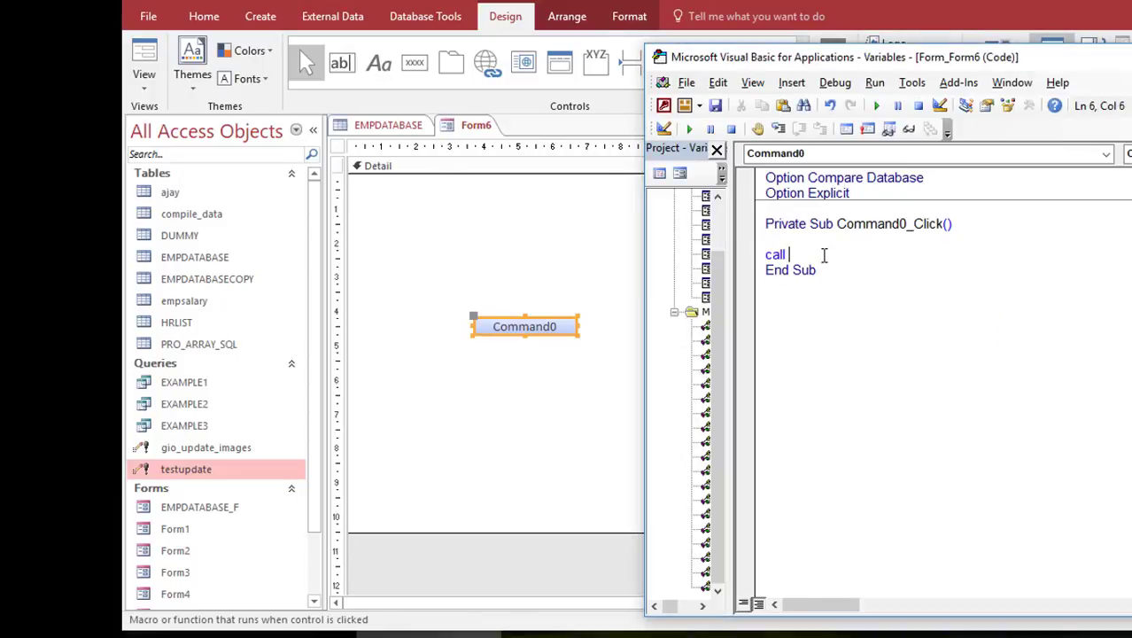
pyautogui.write('updatequery')
pyautogui.press('Return')
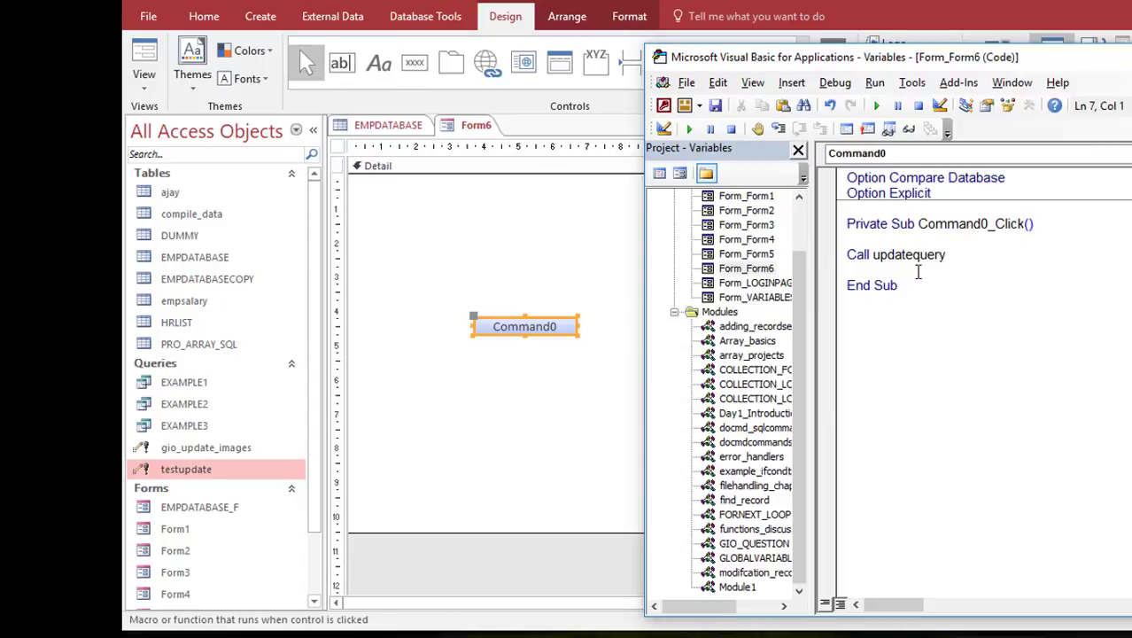
pyautogui.doubleClick(895, 259)
pyautogui.click(529, 384)
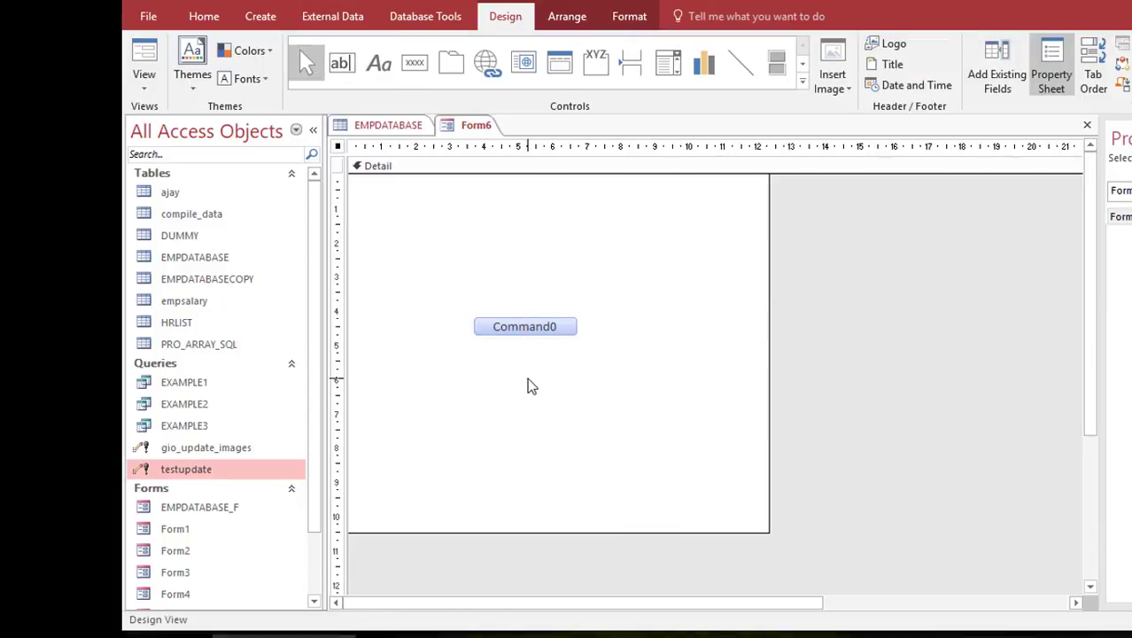
pyautogui.click(143, 62)
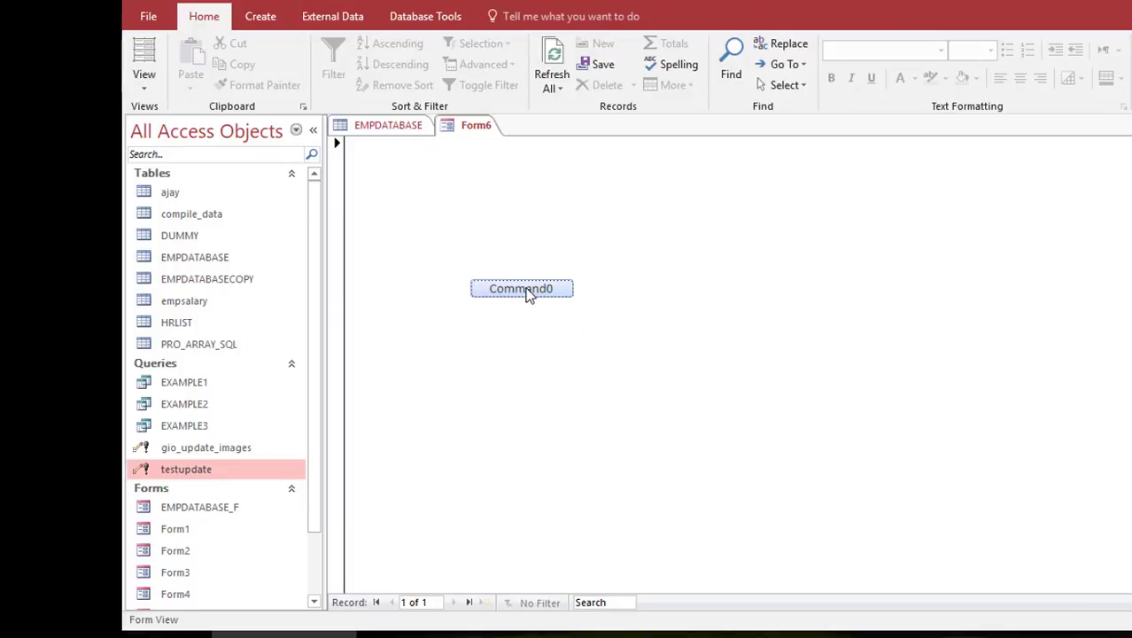
# Press Command0 to run the update, then open testupdate in Design View to inspect its Replace expression.
pyautogui.click(528, 295)
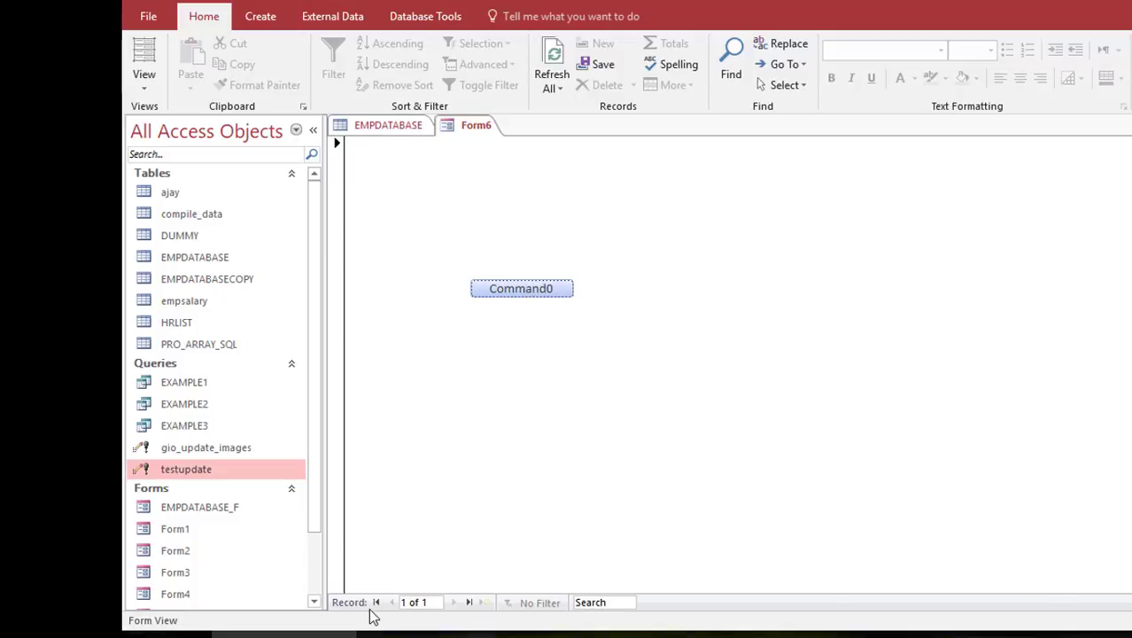
pyautogui.rightClick(248, 470)
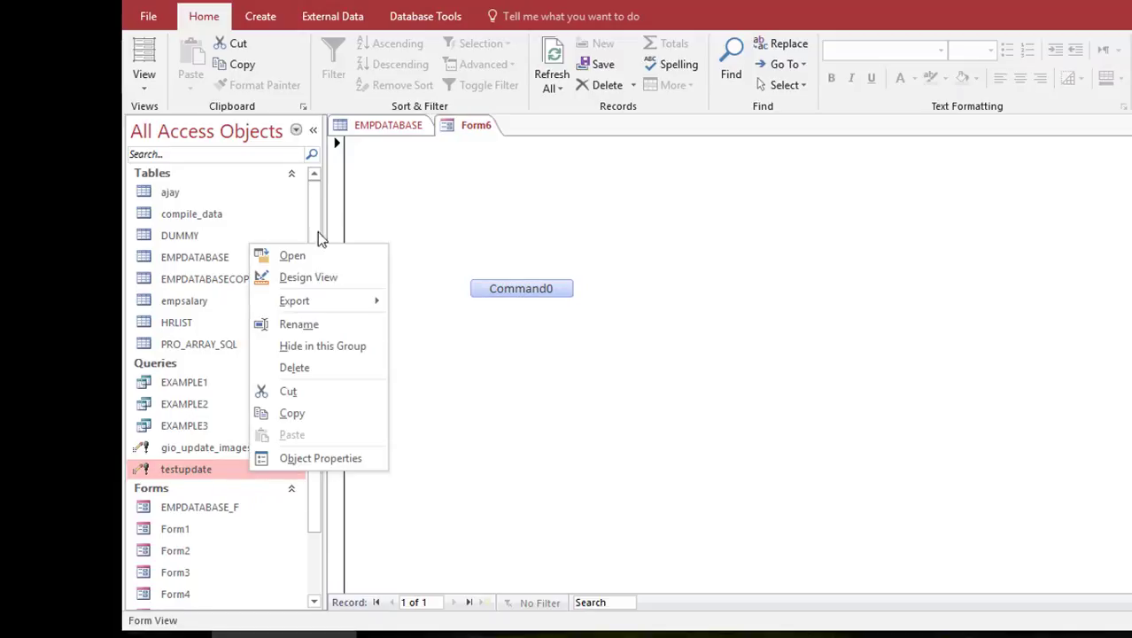
pyautogui.click(341, 274)
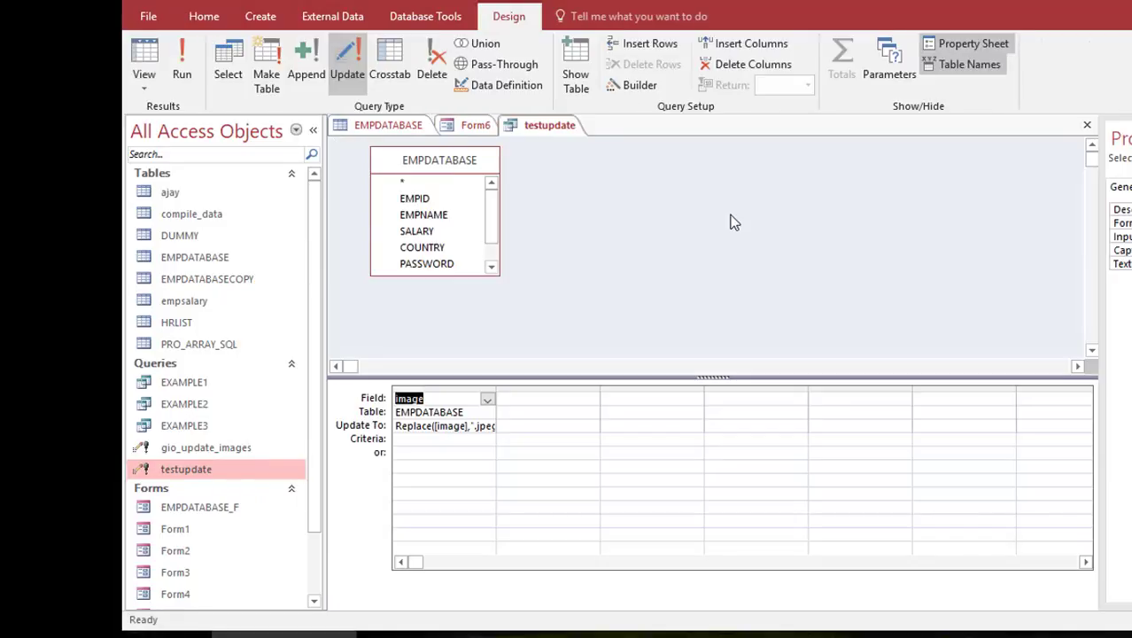